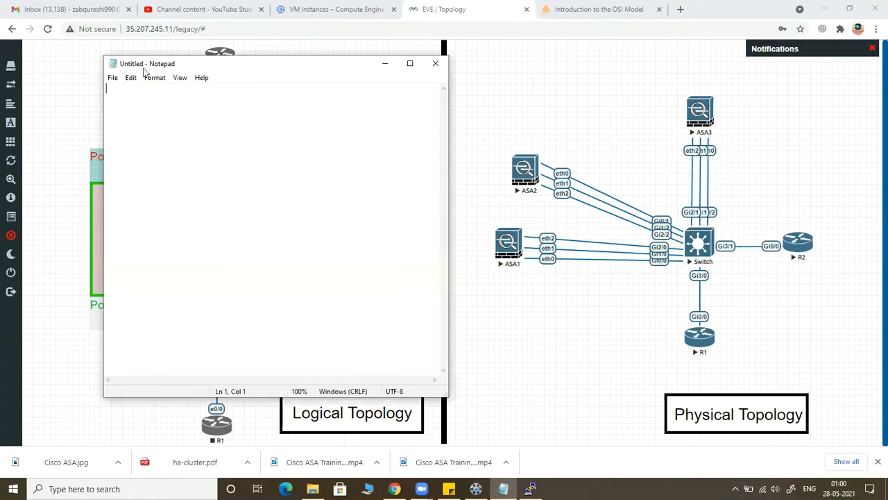
Step: Enlarge the empty Notepad window towards the screen corner and write "en" and "config t" on separate lines
{"action": "left_click", "coordinate": [101, 57]}
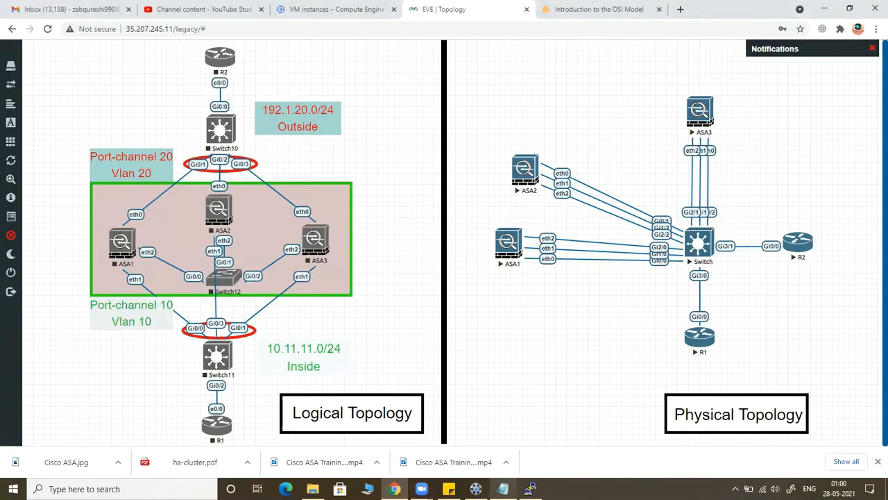
{"action": "left_click", "coordinate": [503, 489]}
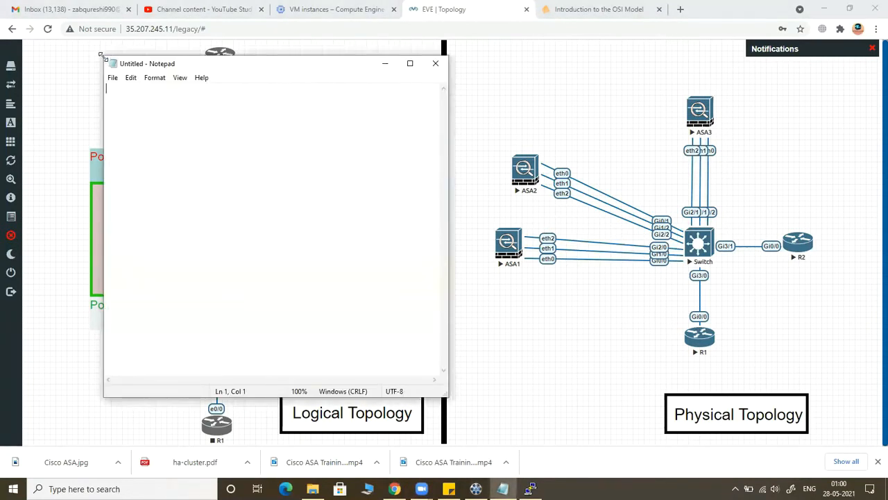
{"action": "left_click_drag", "start_coordinate": [101, 56], "coordinate": [6, 8]}
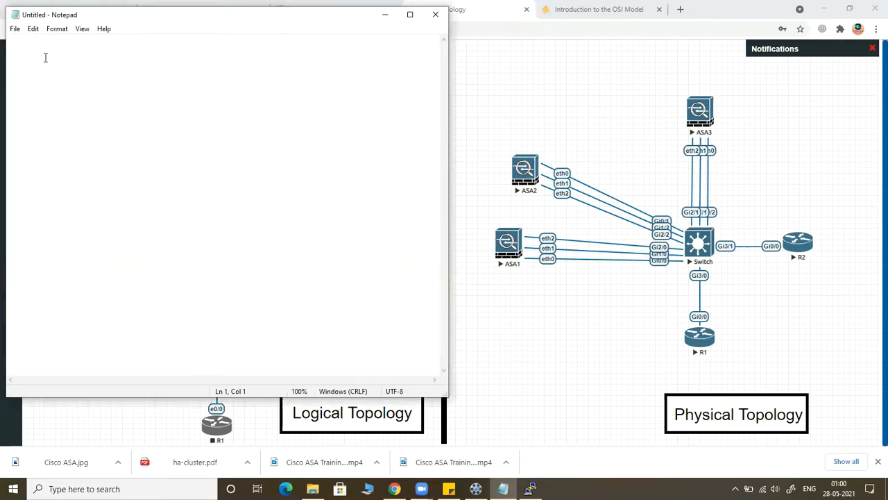
{"action": "type", "text": "en"}
{"action": "key", "text": "Return"}
{"action": "type", "text": "config t"}
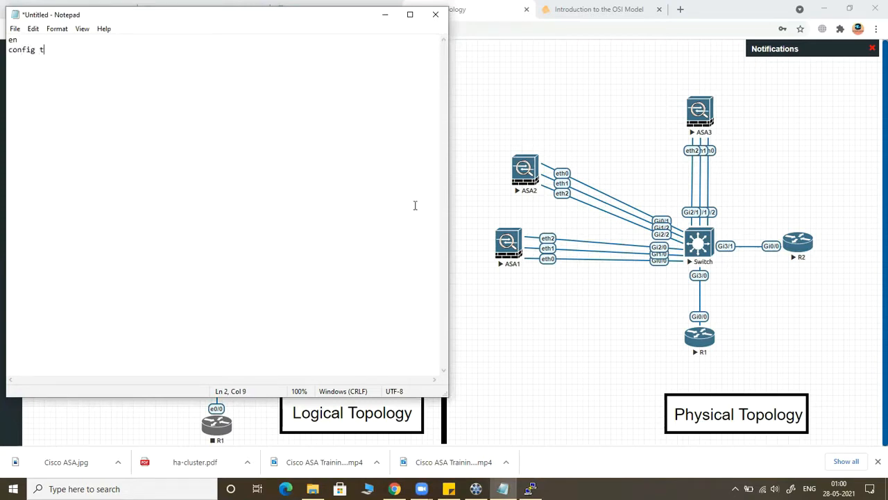
Step: Leave blank lines, add the command "interface range g0/0-2" below, and select all the text in the note
{"action": "key", "text": "Return"}
{"action": "key", "text": "Return"}
{"action": "key", "text": "Return"}
{"action": "key", "text": "Return"}
{"action": "type", "text": "interface range"}
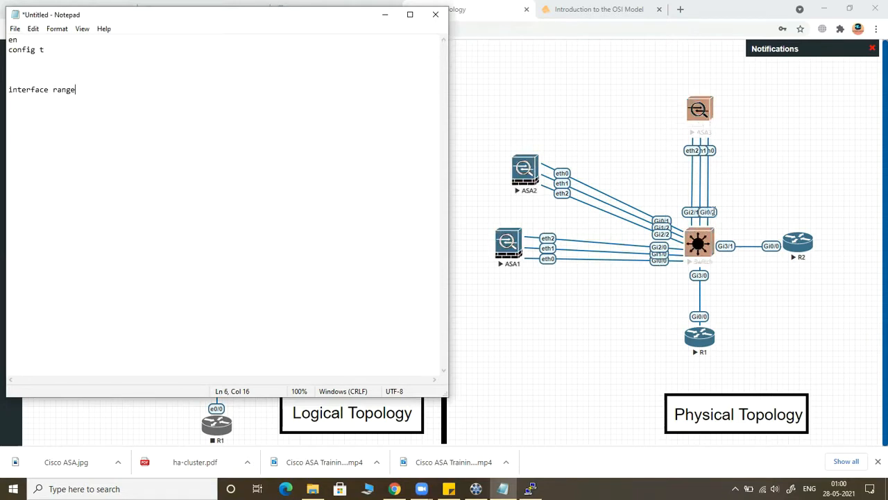
{"action": "type", "text": "g"}
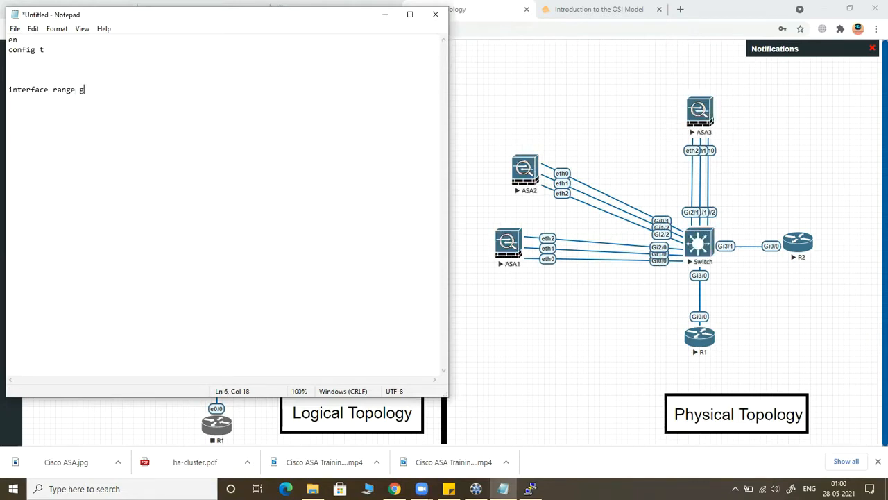
{"action": "type", "text": "0/0-2"}
{"action": "key", "text": "Return"}
{"action": "type", "text": "channel"}
{"action": "key", "text": "BackSpace"}
{"action": "key", "text": "BackSpace"}
{"action": "key", "text": "BackSpace"}
{"action": "key", "text": "BackSpace"}
{"action": "key", "text": "BackSpace"}
{"action": "key", "text": "BackSpace"}
{"action": "key", "text": "BackSpace"}
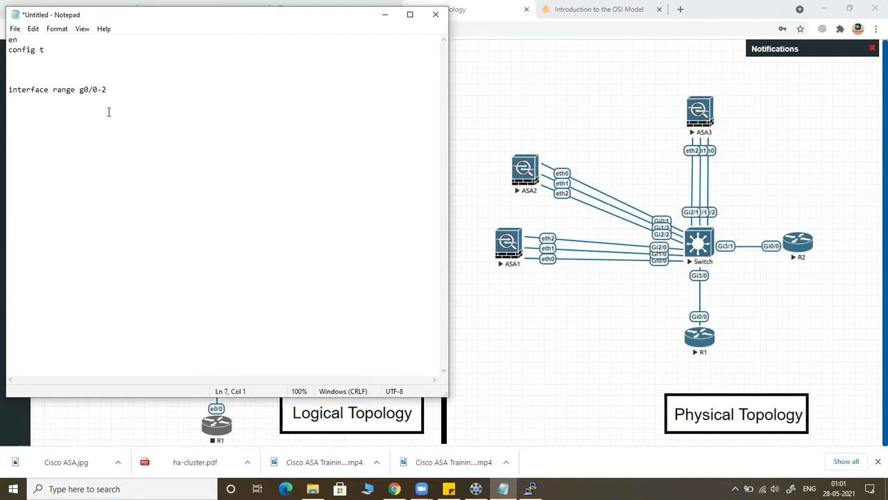
{"action": "left_click_drag", "start_coordinate": [129, 88], "coordinate": [7, 40]}
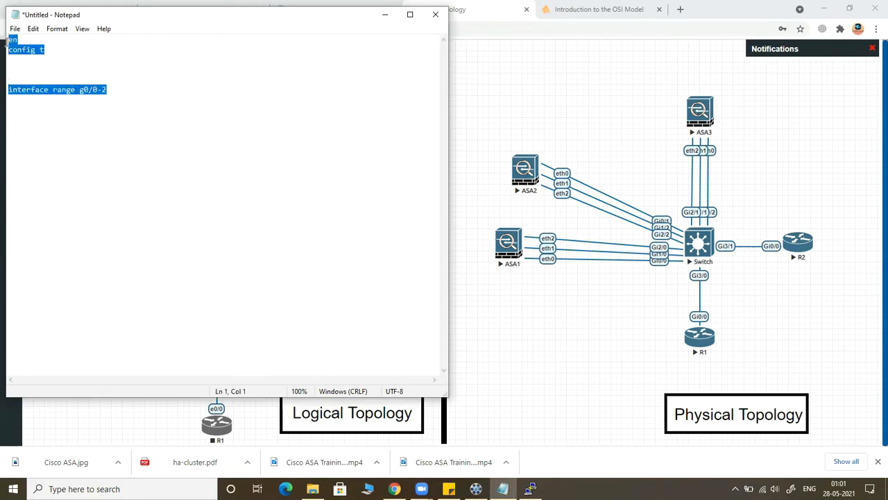
Step: Switch to the Switch console in PuTTY and enter privileged mode with "en"
{"action": "left_click", "coordinate": [530, 489]}
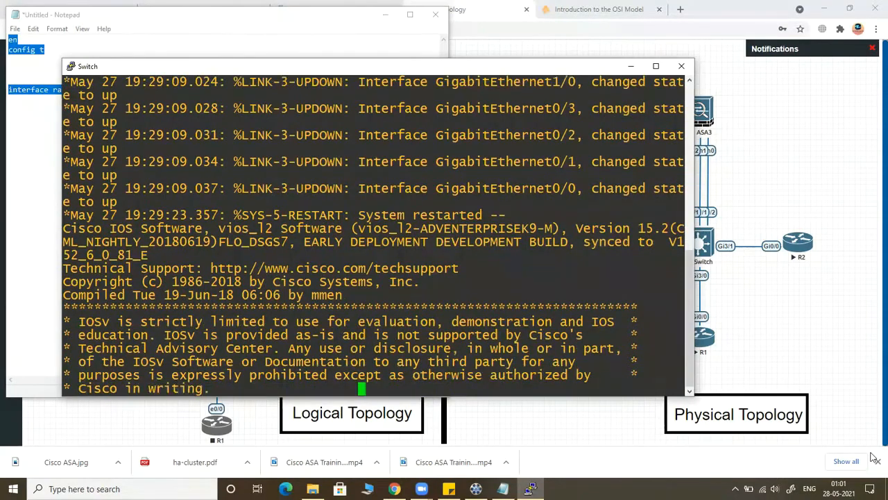
{"action": "key", "text": "Return"}
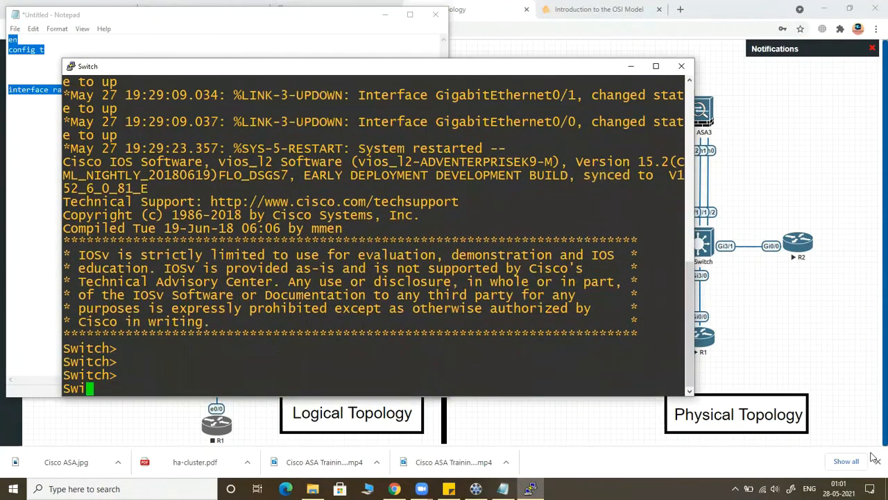
{"action": "key", "text": "Return"}
{"action": "type", "text": "en"}
{"action": "key", "text": "Return"}
{"action": "key", "text": "Return"}
{"action": "key", "text": "Return"}
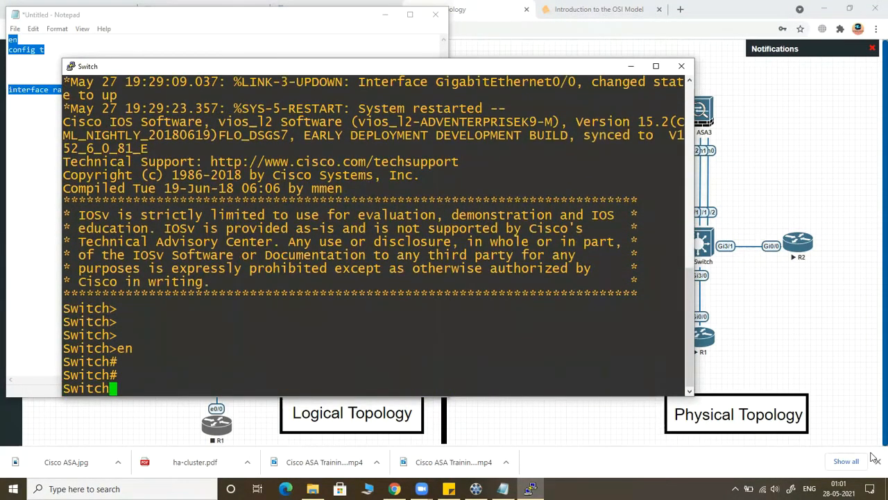
Step: Enter global configuration mode on the switch with "config t"
{"action": "key", "text": "Return"}
{"action": "key", "text": "Return"}
{"action": "key", "text": "Return"}
{"action": "key", "text": "Return"}
{"action": "key", "text": "Return"}
{"action": "key", "text": "Return"}
{"action": "type", "text": "en"}
{"action": "key", "text": "Return"}
{"action": "key", "text": "Return"}
{"action": "type", "text": "config t"}
{"action": "key", "text": "Return"}
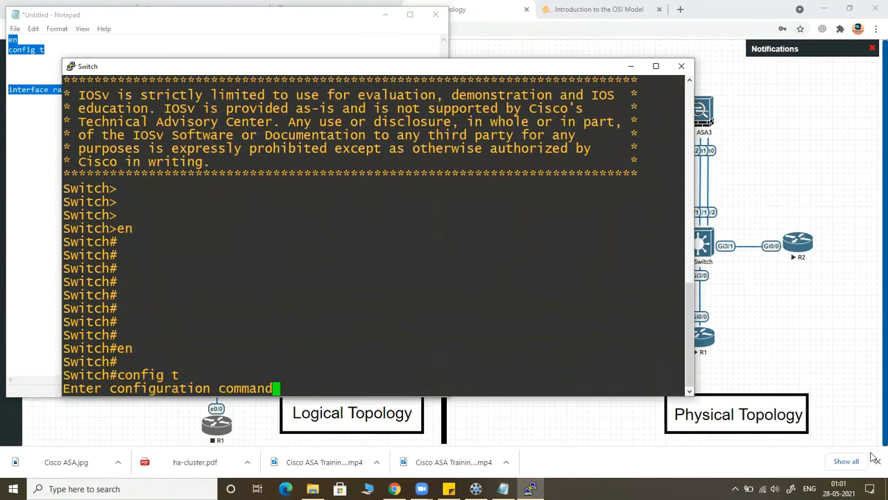
{"action": "key", "text": "Return"}
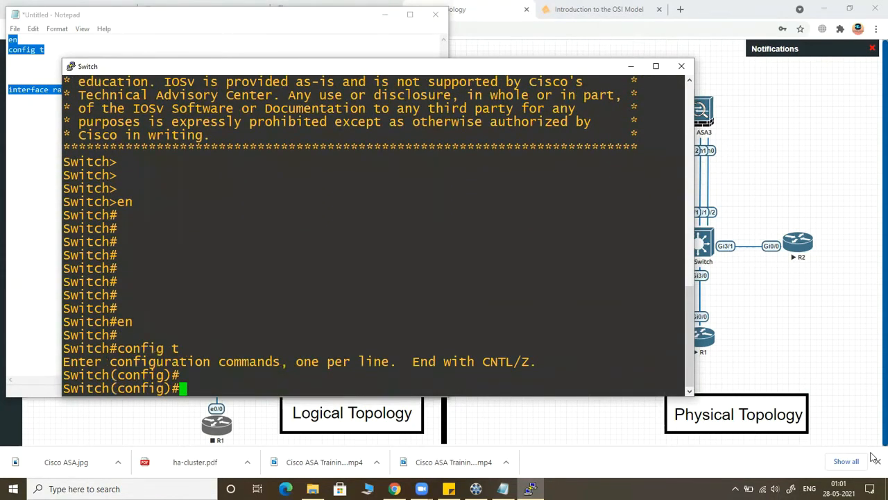
Step: Create VLANs 10, 20 and 172 on the switch, exiting VLAN configuration after each one
{"action": "type", "text": "vlan 10"}
{"action": "key", "text": "Return"}
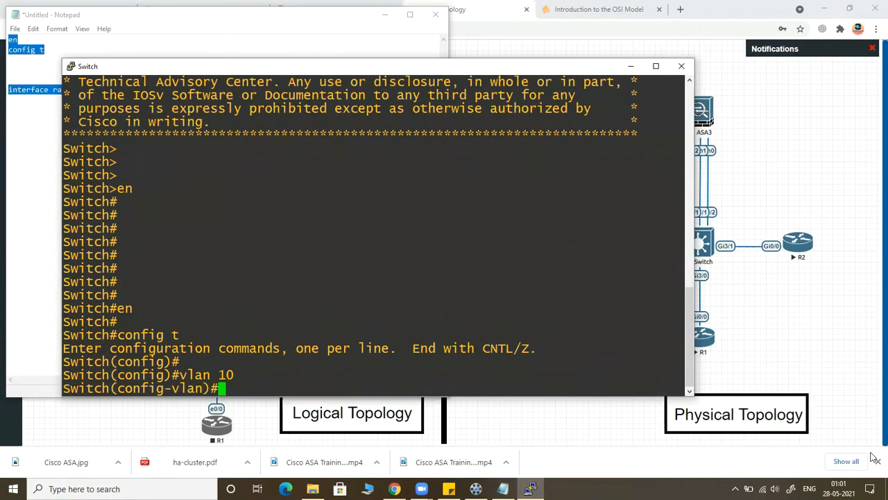
{"action": "type", "text": "exit"}
{"action": "key", "text": "Return"}
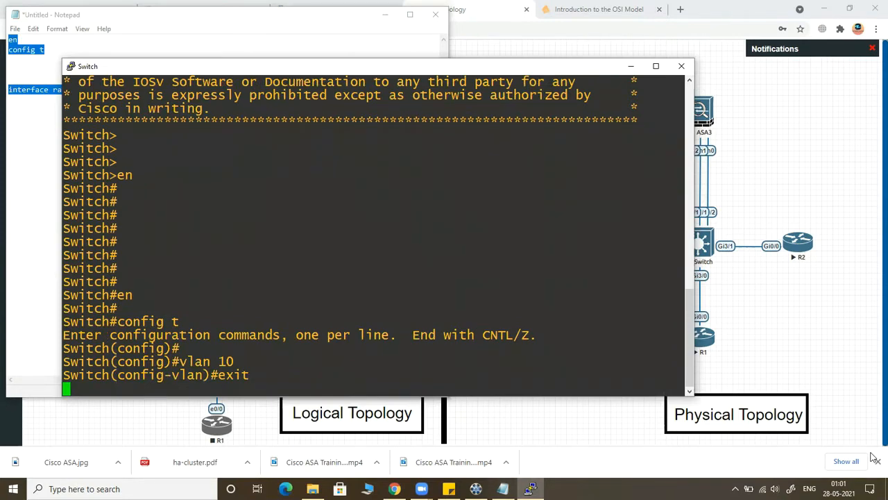
{"action": "type", "text": "vlan 20"}
{"action": "key", "text": "Return"}
{"action": "type", "text": "exit"}
{"action": "key", "text": "Return"}
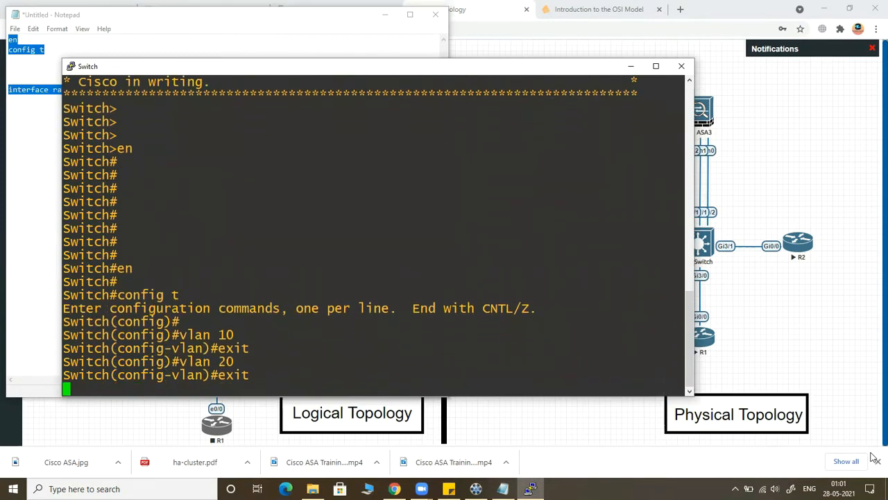
{"action": "type", "text": "vlan 172"}
{"action": "key", "text": "Return"}
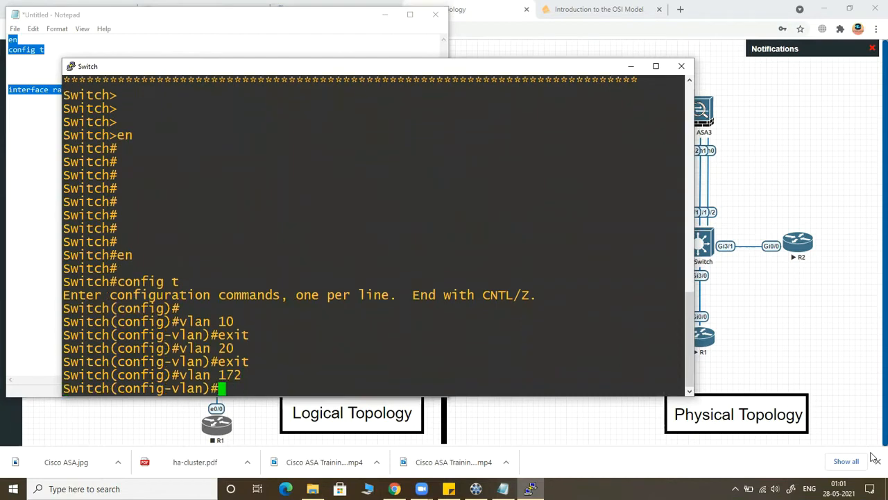
{"action": "type", "text": "exit"}
{"action": "key", "text": "Return"}
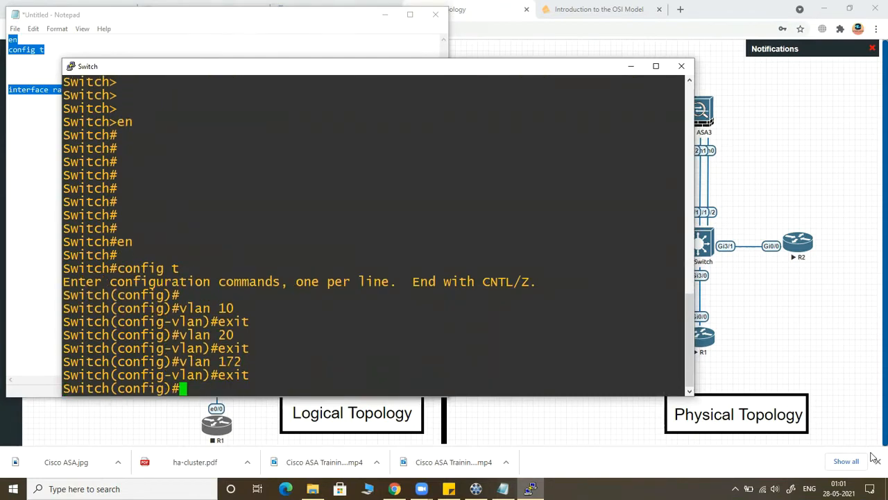
Step: Enter interface range configuration for g0/0-2 on the switch
{"action": "type", "text": "inter"}
{"action": "key", "text": "Tab"}
{"action": "type", "text": "ra"}
{"action": "key", "text": "Tab"}
{"action": "type", "text": "n"}
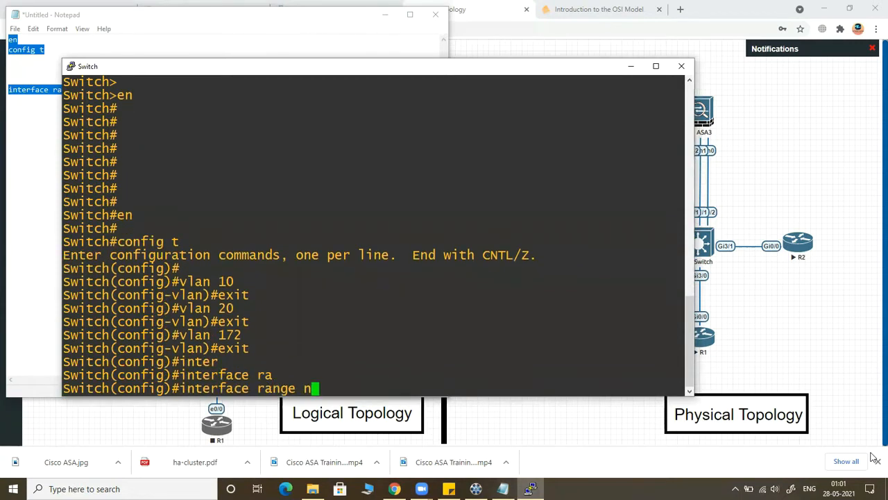
{"action": "key", "text": "BackSpace"}
{"action": "type", "text": "g0/0-2"}
{"action": "key", "text": "Return"}
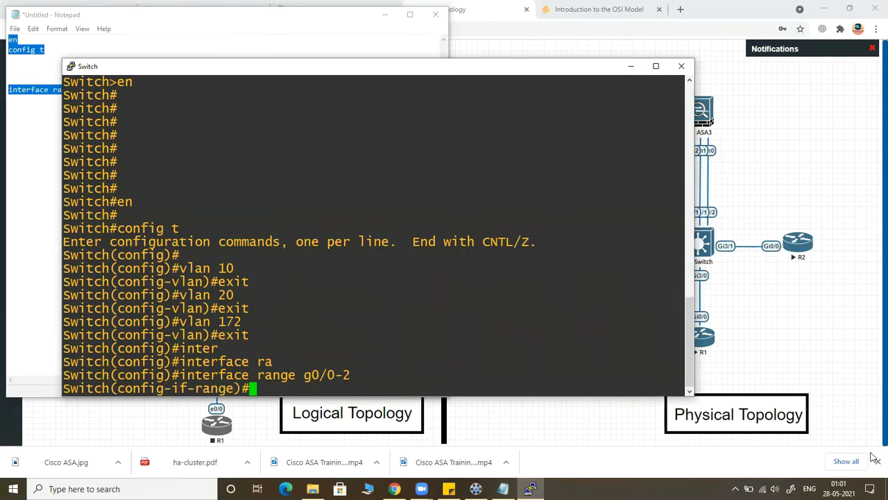
Step: Start a channel-group command for the interface range, leaving the group number blank
{"action": "type", "text": "chnn"}
{"action": "key", "text": "Tab"}
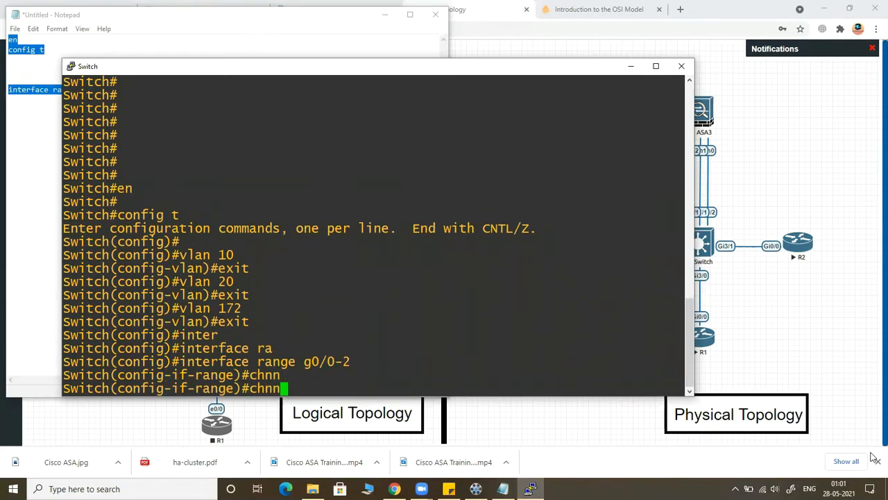
{"action": "key", "text": "BackSpace"}
{"action": "key", "text": "BackSpace"}
{"action": "type", "text": "an"}
{"action": "key", "text": "Tab"}
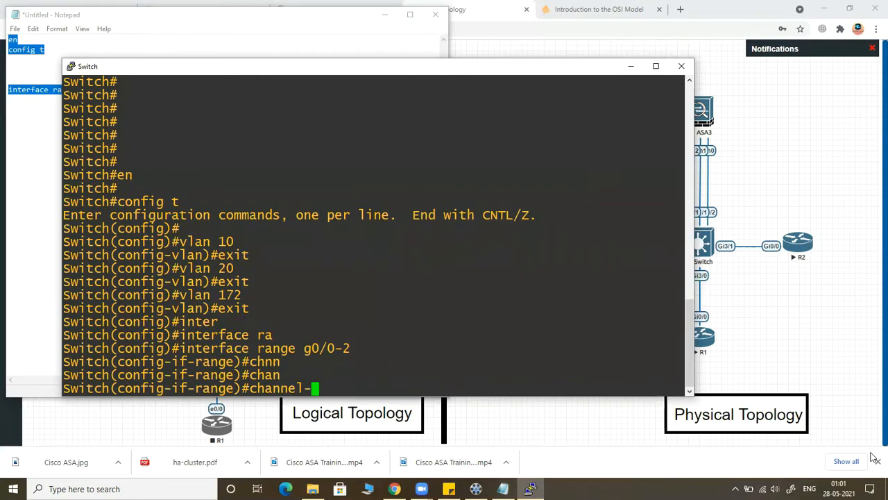
{"action": "type", "text": "g"}
{"action": "key", "text": "Tab"}
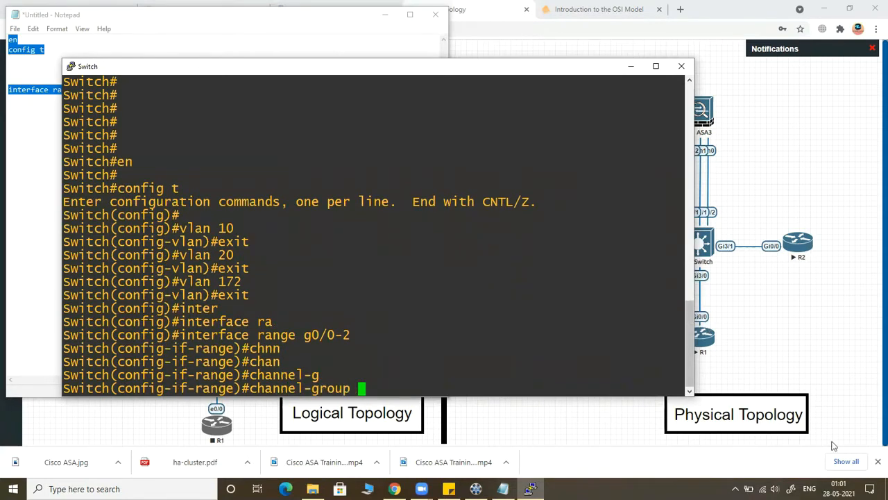
Step: Check the topology diagram for the port-channel number and complete the command as "channel-group 20 mode active"
{"action": "left_click", "coordinate": [621, 428]}
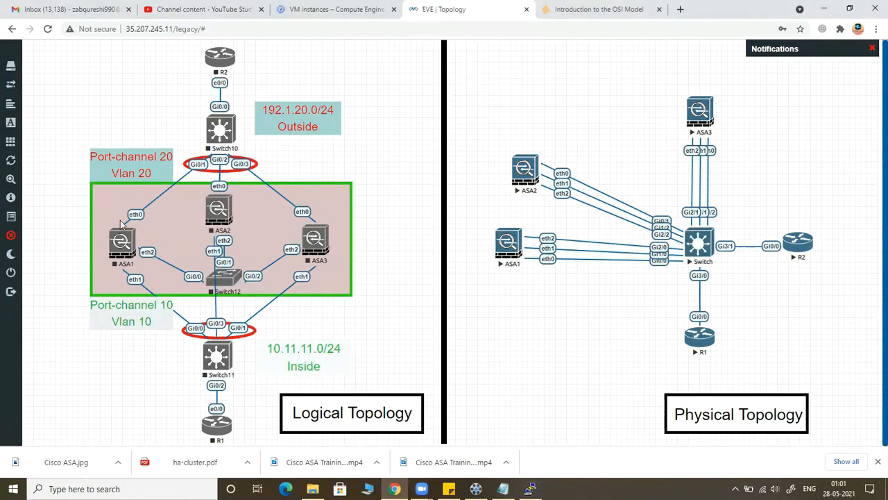
{"action": "left_click", "coordinate": [502, 488]}
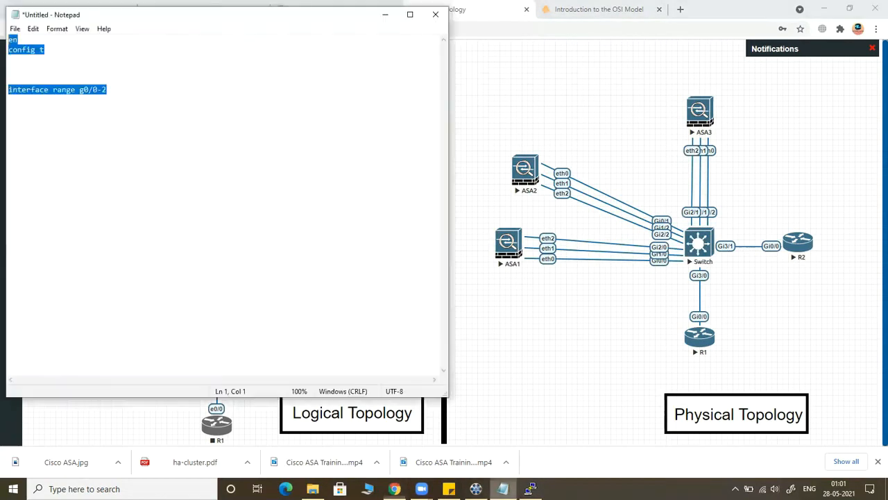
{"action": "left_click", "coordinate": [530, 488]}
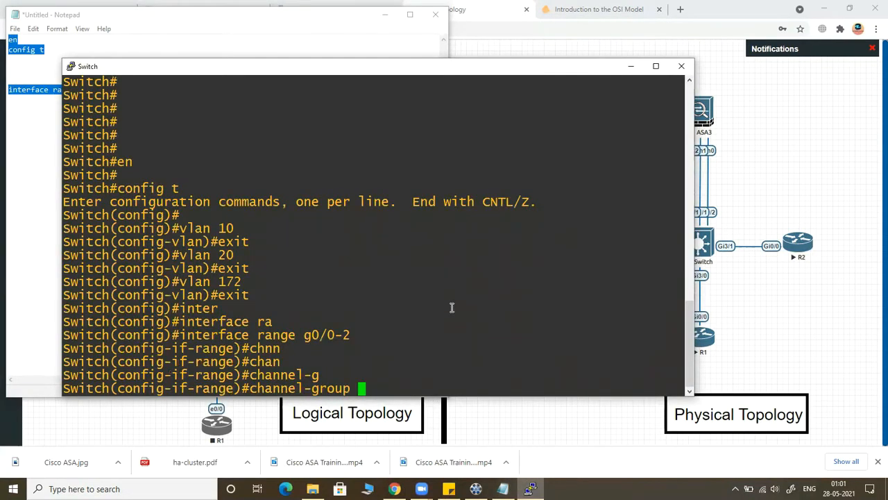
{"action": "type", "text": "20"}
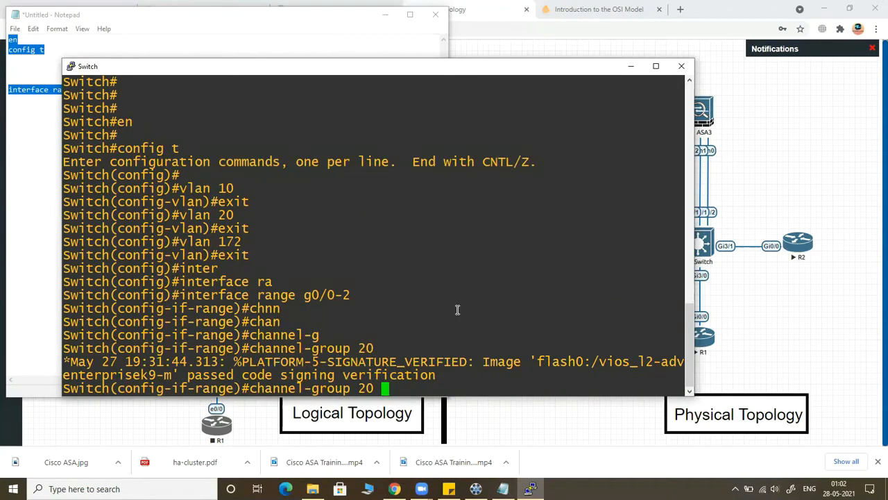
{"action": "type", "text": "mod"}
{"action": "key", "text": "Tab"}
{"action": "type", "text": "ac"}
{"action": "key", "text": "Tab"}
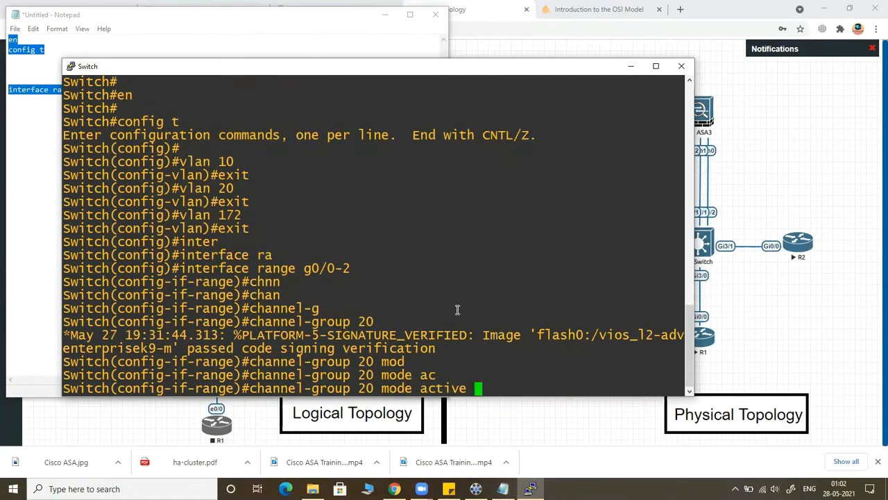
{"action": "key", "text": "Return"}
{"action": "key", "text": "Return"}
{"action": "key", "text": "Return"}
{"action": "key", "text": "Return"}
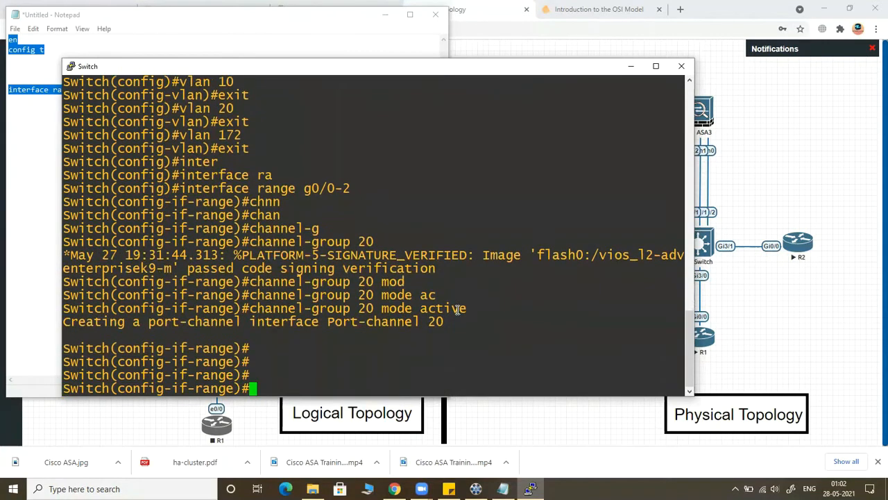
{"action": "key", "text": "Return"}
{"action": "key", "text": "Return"}
{"action": "key", "text": "Return"}
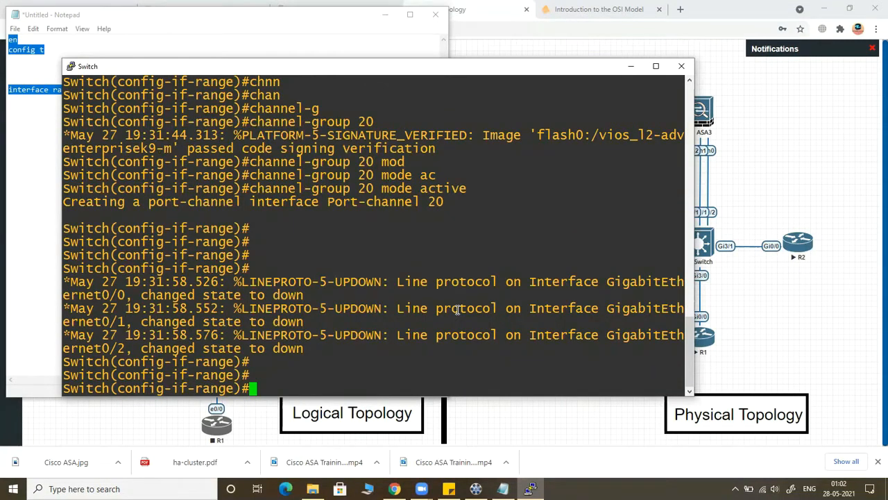
Step: Clear the stray text and exit the interface range back to global configuration mode
{"action": "type", "text": "intr"}
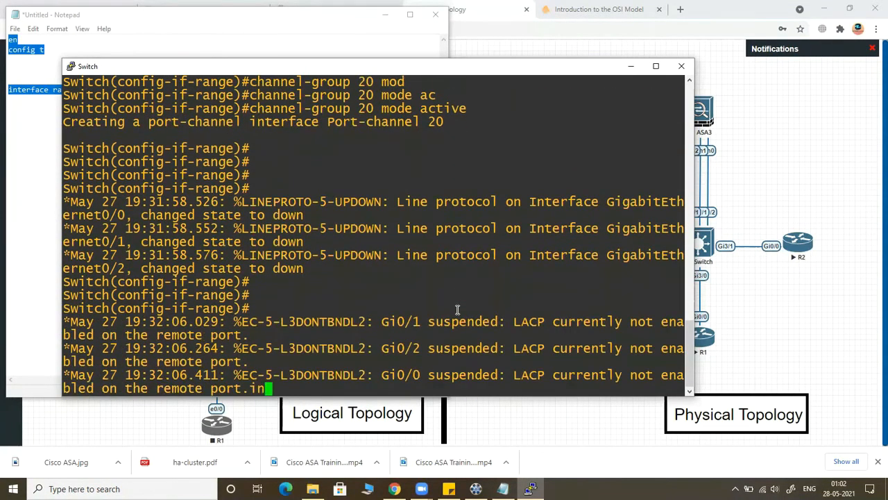
{"action": "key", "text": "BackSpace"}
{"action": "key", "text": "BackSpace"}
{"action": "key", "text": "BackSpace"}
{"action": "key", "text": "BackSpace"}
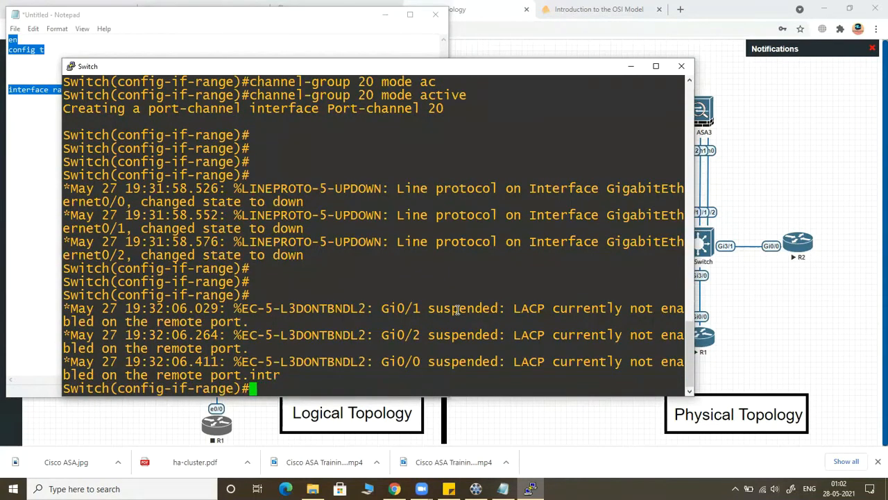
{"action": "type", "text": "exu"}
{"action": "key", "text": "BackSpace"}
{"action": "type", "text": "it"}
{"action": "key", "text": "Return"}
{"action": "key", "text": "Return"}
Step: Enter interface configuration mode for port-channel 20 on the switch
{"action": "type", "text": "int"}
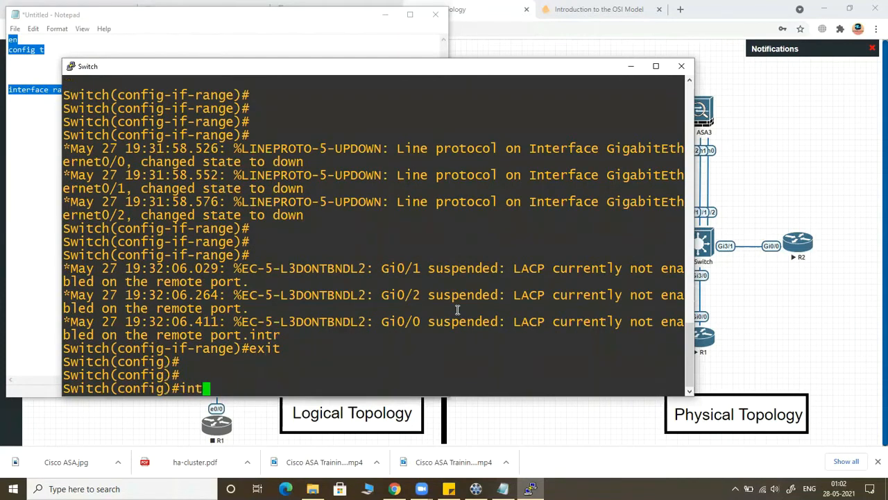
{"action": "key", "text": "Tab"}
{"action": "type", "text": "port"}
{"action": "key", "text": "Tab"}
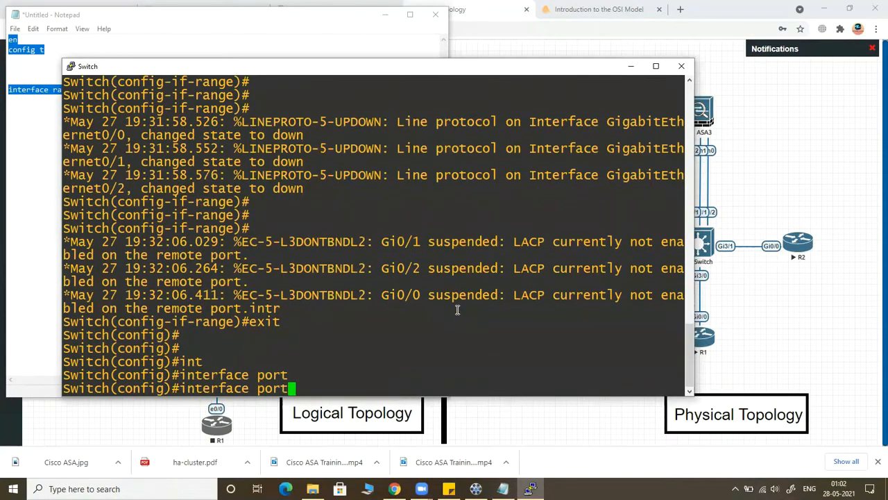
{"action": "type", "text": "-"}
{"action": "key", "text": "Tab"}
{"action": "type", "text": "20"}
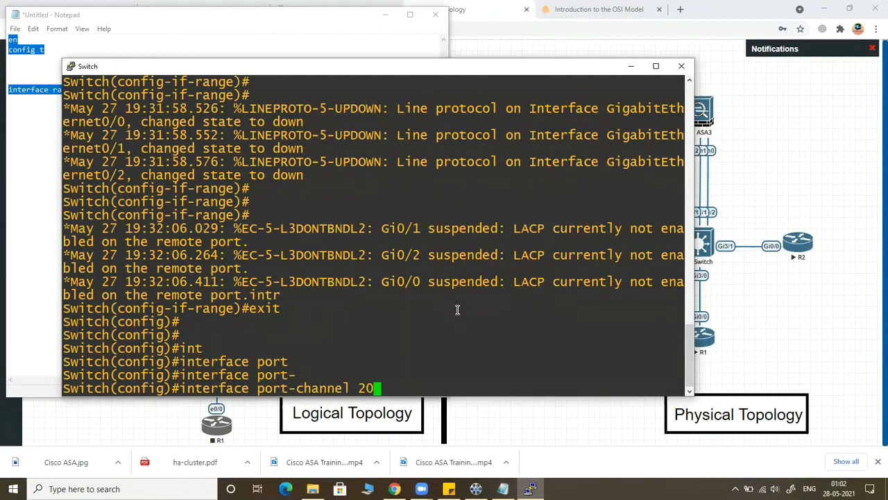
{"action": "key", "text": "Return"}
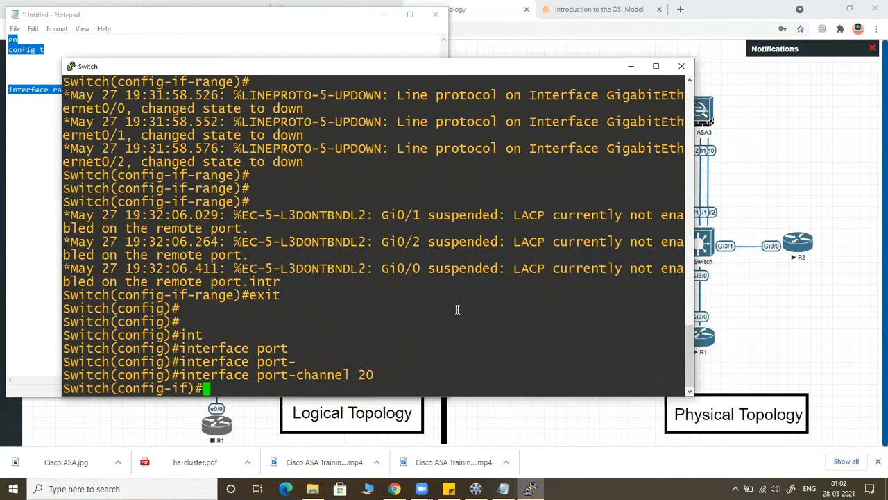
Step: Shut down port-channel 20 and bring back a clean configuration prompt below the log messages
{"action": "type", "text": "shut"}
{"action": "key", "text": "Return"}
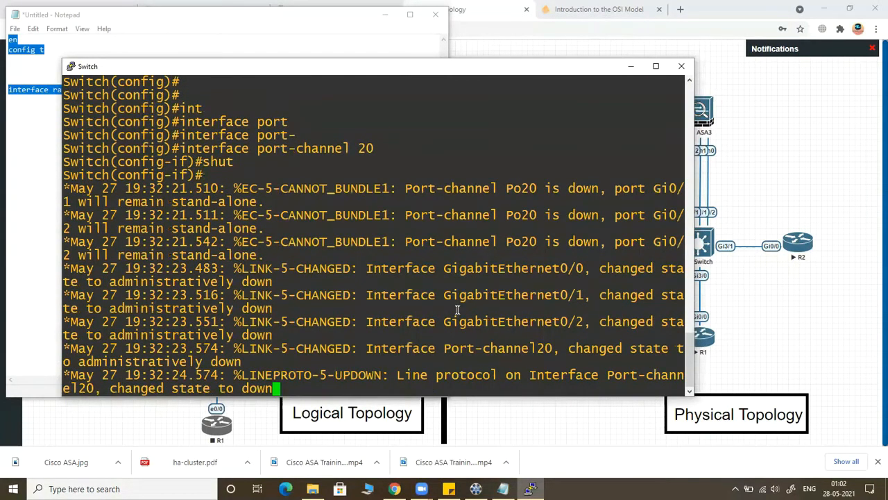
{"action": "key", "text": "Return"}
{"action": "key", "text": "Return"}
{"action": "key", "text": "Return"}
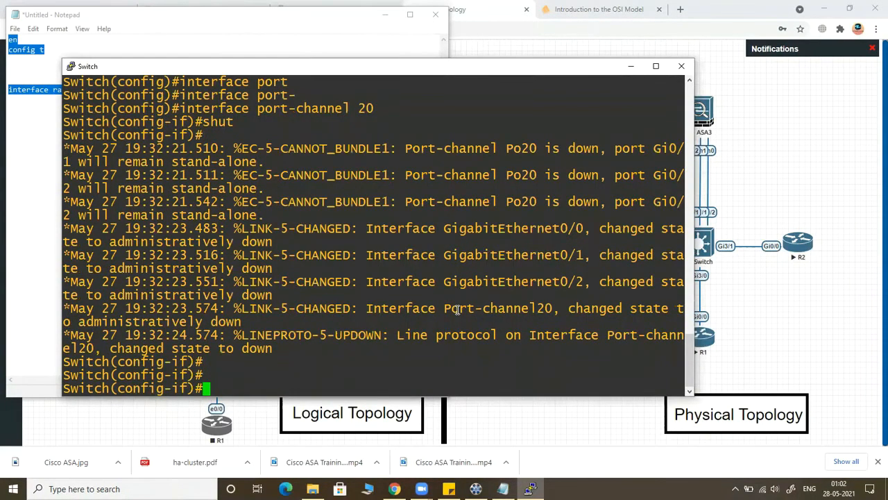
{"action": "key", "text": "Return"}
{"action": "key", "text": "Return"}
{"action": "key", "text": "Return"}
Step: Set port-channel 20 to access mode with "switchport mode access"
{"action": "type", "text": "swi"}
{"action": "key", "text": "Tab"}
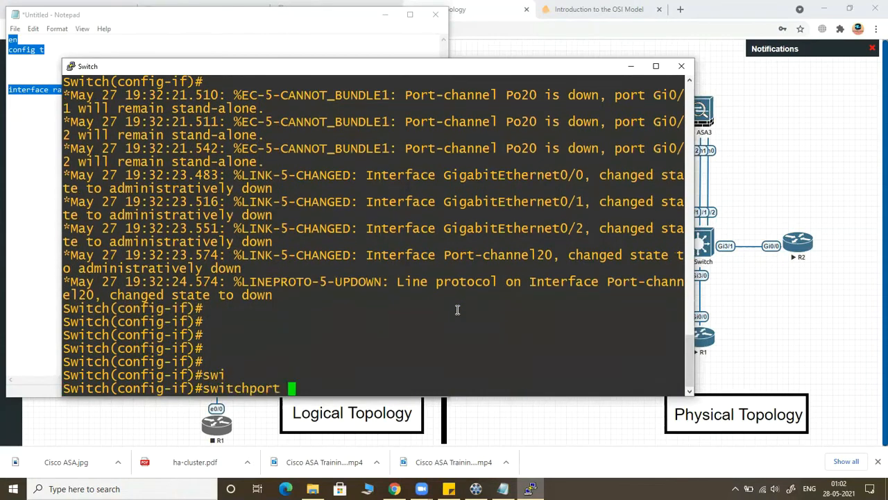
{"action": "type", "text": "mo"}
{"action": "key", "text": "Tab"}
{"action": "type", "text": "ac"}
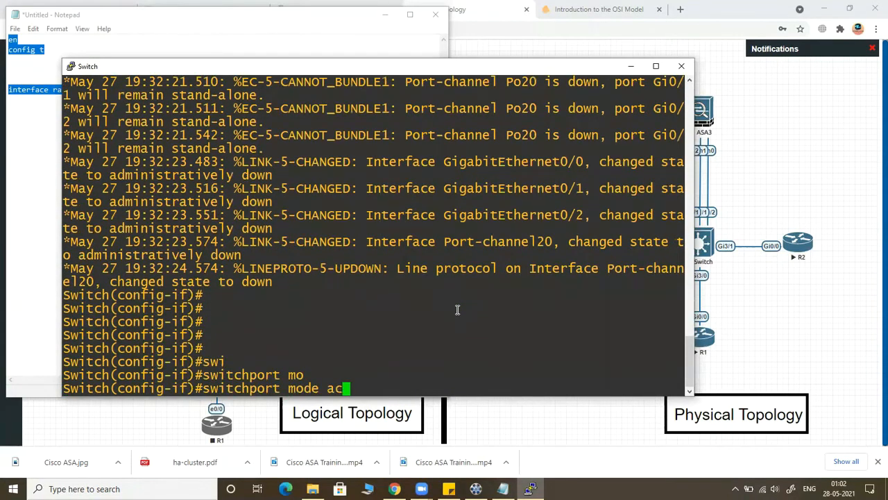
{"action": "type", "text": "c"}
{"action": "key", "text": "Tab"}
{"action": "key", "text": "Return"}
Step: Assign port-channel 20 to access VLAN 20 and exit to global configuration mode
{"action": "type", "text": "swi"}
{"action": "key", "text": "Tab"}
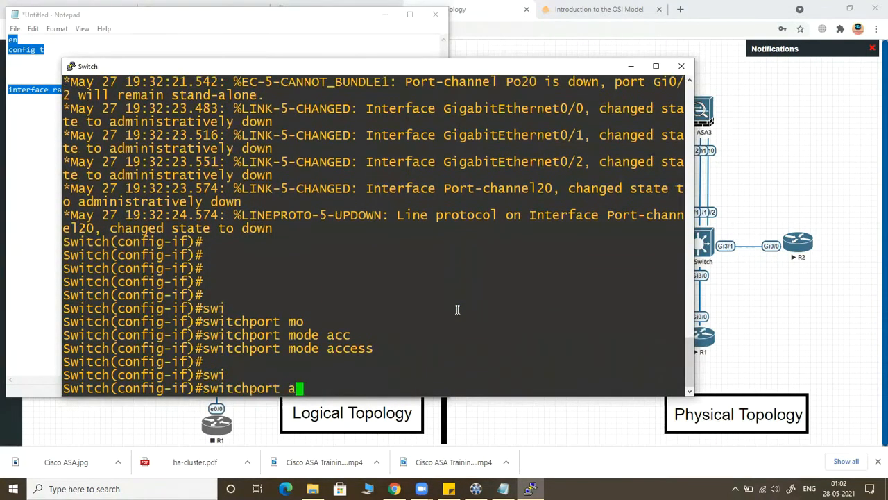
{"action": "type", "text": "acc"}
{"action": "key", "text": "Tab"}
{"action": "type", "text": "v"}
{"action": "key", "text": "Tab"}
{"action": "type", "text": "20"}
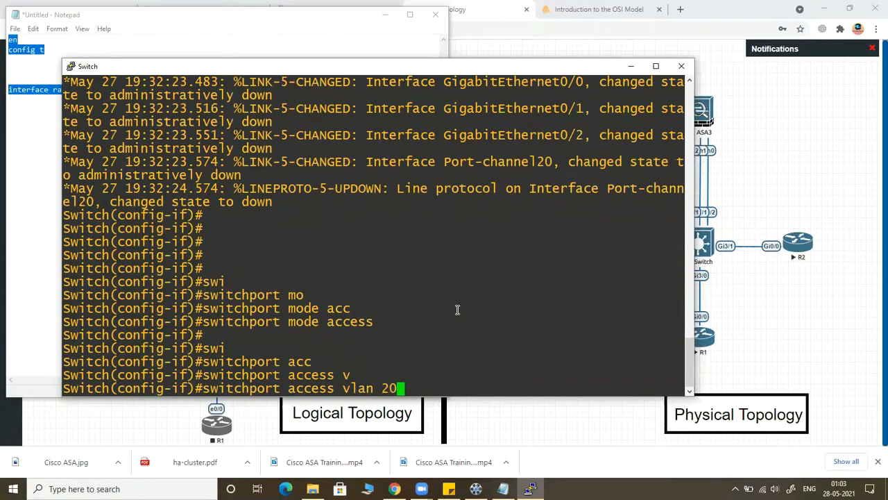
{"action": "key", "text": "Return"}
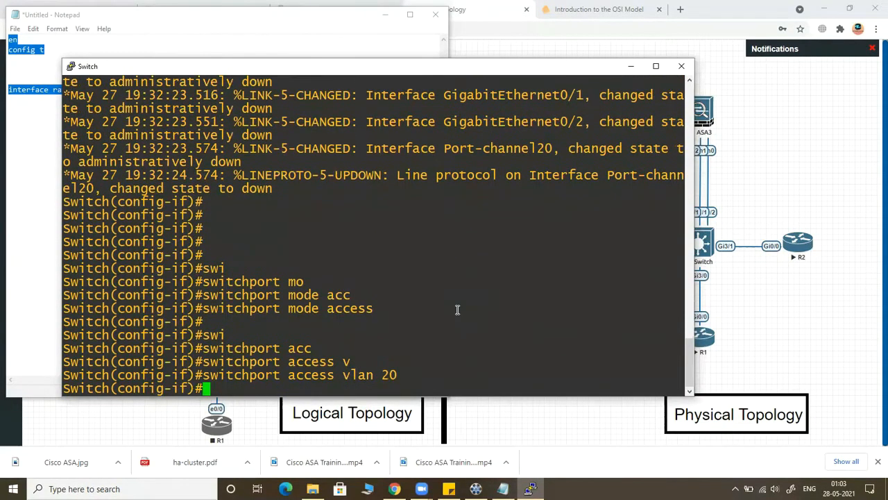
{"action": "type", "text": "exit"}
{"action": "key", "text": "Return"}
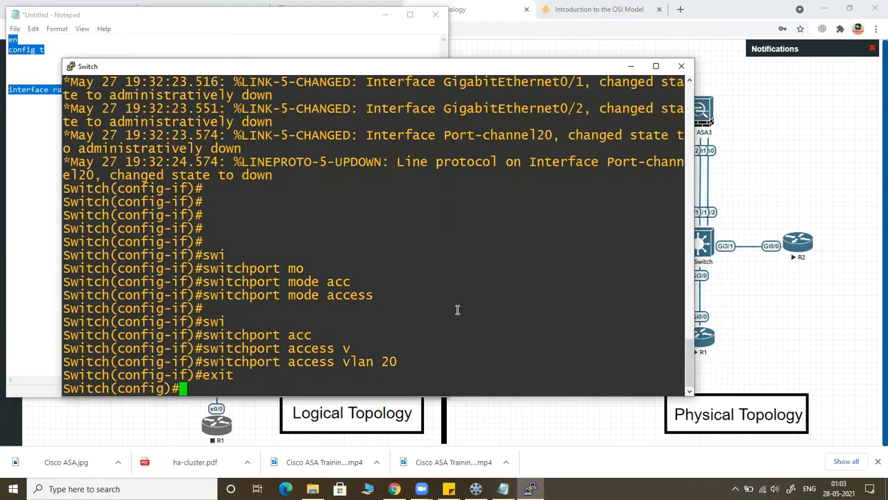
Step: Show the running configuration of interface g0/0 without leaving configuration mode
{"action": "type", "text": "sh ru"}
{"action": "key", "text": "ctrl+a"}
{"action": "type", "text": "do sh run inter"}
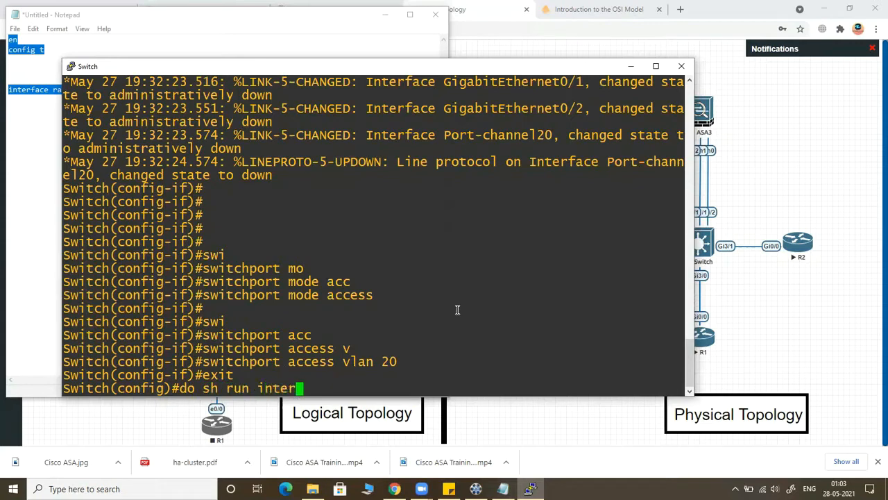
{"action": "key", "text": "Return"}
{"action": "key", "text": "Up"}
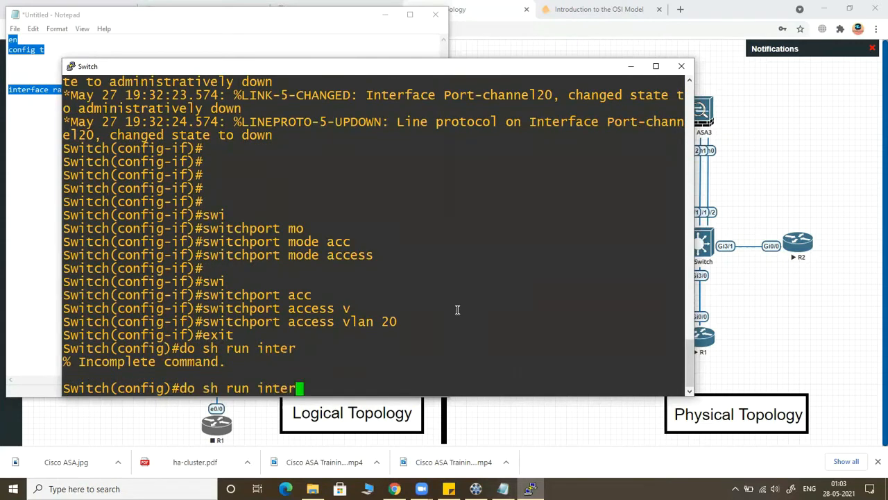
{"action": "key", "text": "Tab"}
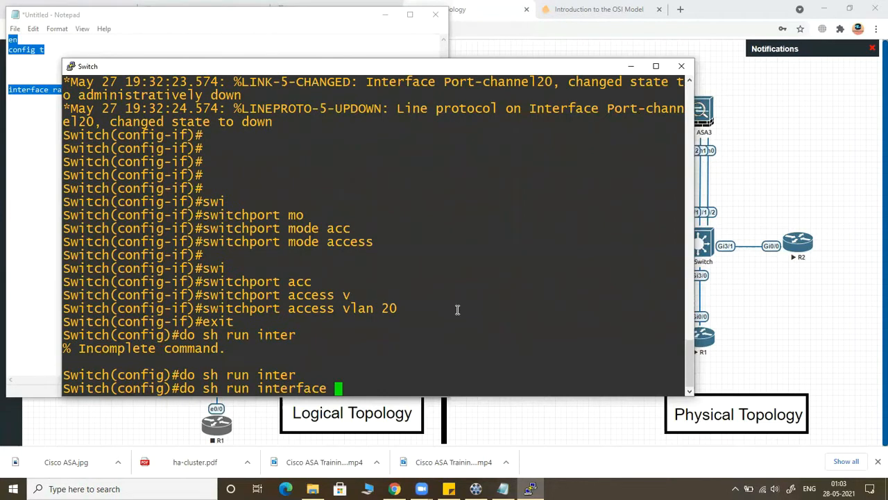
{"action": "type", "text": "g0/0"}
{"action": "key", "text": "Return"}
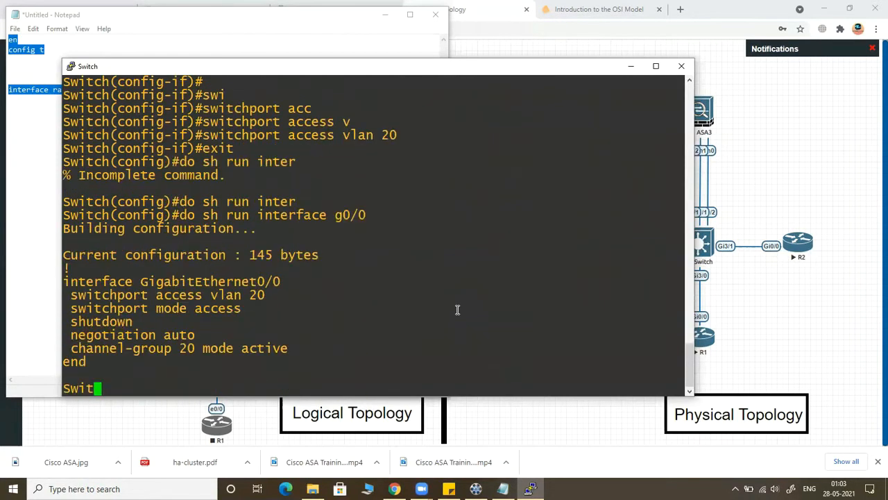
Step: Compare the g0/0 switchport lines with the commands entered earlier under port-channel 20
{"action": "left_click_drag", "start_coordinate": [276, 309], "coordinate": [73, 295]}
{"action": "scroll", "coordinate": [304, 188], "scroll_direction": "up", "scroll_amount": 6}
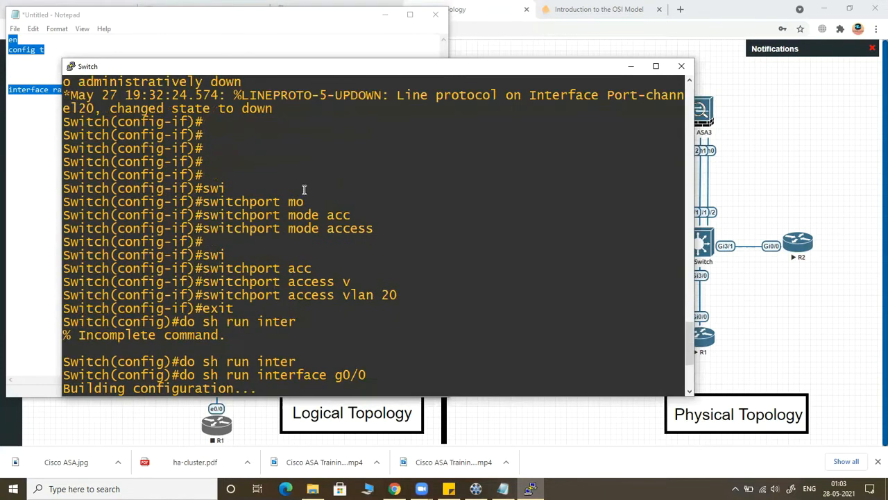
{"action": "scroll", "coordinate": [295, 291], "scroll_direction": "up", "scroll_amount": 4}
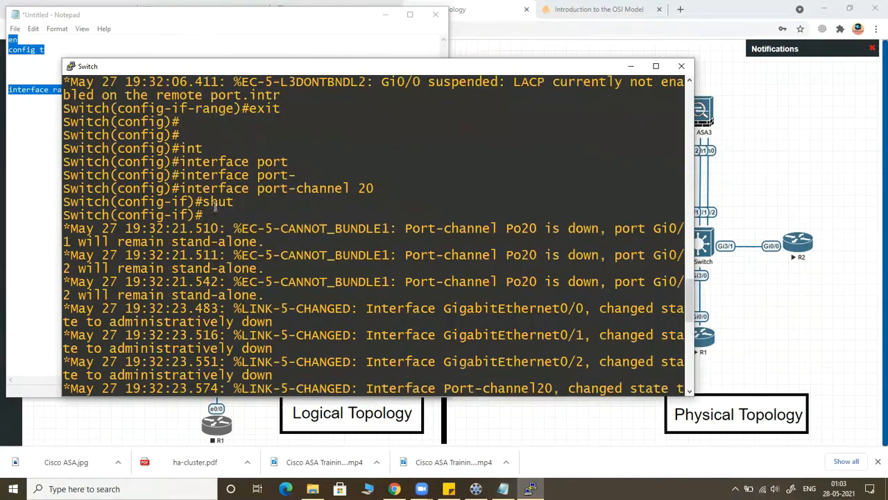
{"action": "left_click_drag", "start_coordinate": [186, 189], "coordinate": [360, 197]}
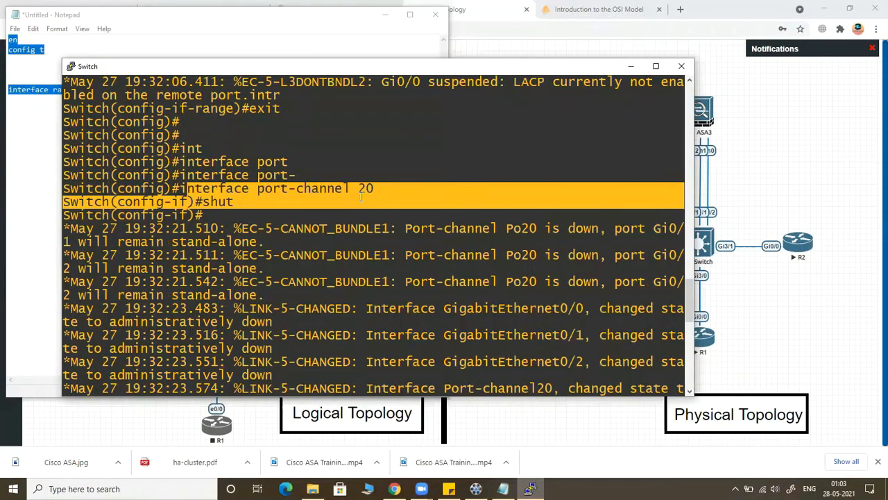
{"action": "scroll", "coordinate": [359, 198], "scroll_direction": "down", "scroll_amount": 10}
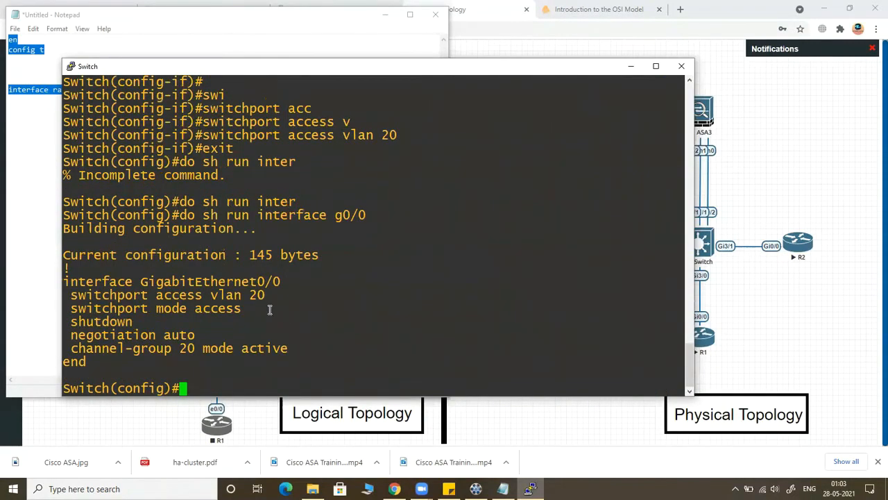
{"action": "left_click_drag", "start_coordinate": [285, 281], "coordinate": [109, 264]}
{"action": "left_click", "coordinate": [211, 310]}
{"action": "left_click_drag", "start_coordinate": [281, 310], "coordinate": [66, 280]}
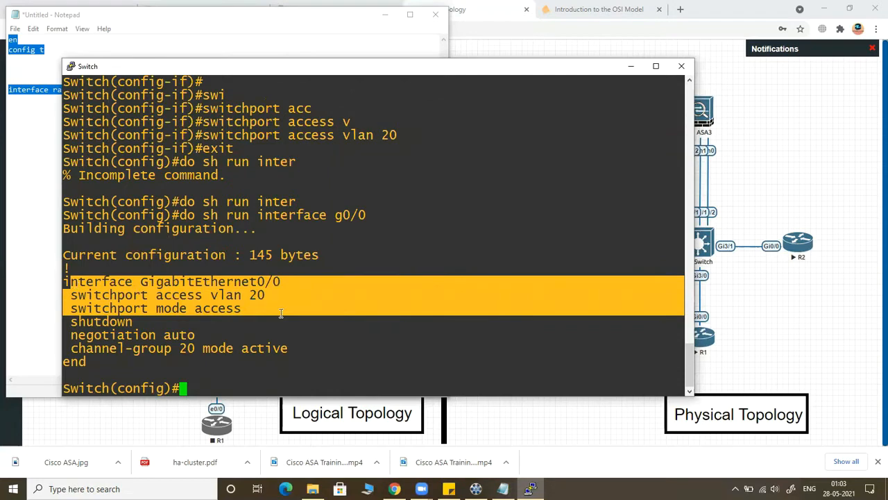
Step: Show the running configuration of interfaces g0/1 and g0/2
{"action": "key", "text": "Up"}
{"action": "key", "text": "BackSpace"}
{"action": "type", "text": "1"}
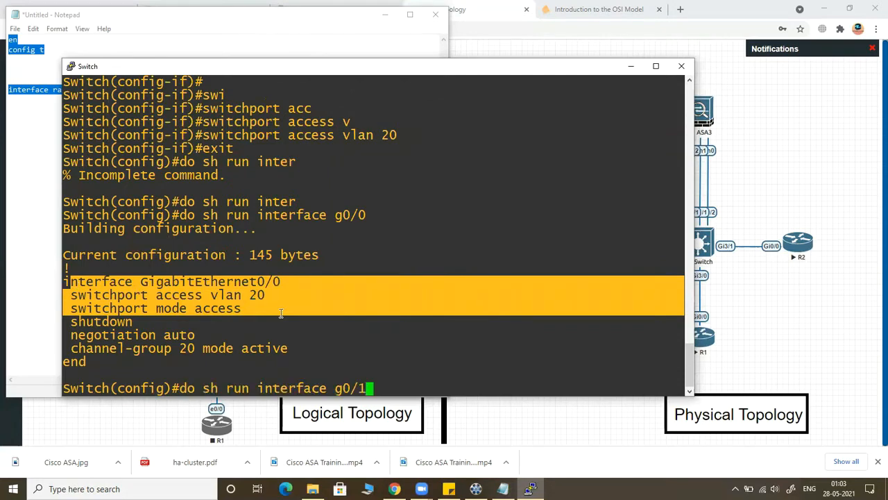
{"action": "key", "text": "Return"}
{"action": "key", "text": "Up"}
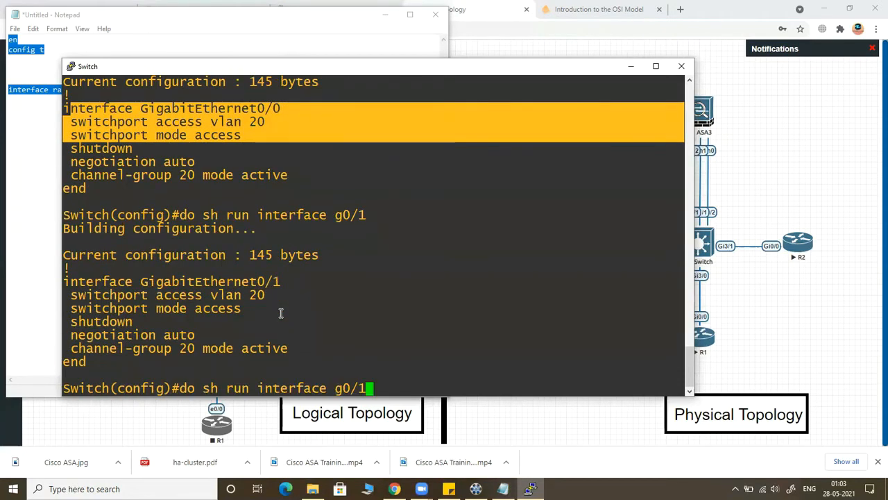
{"action": "key", "text": "BackSpace"}
{"action": "type", "text": "2"}
{"action": "key", "text": "Return"}
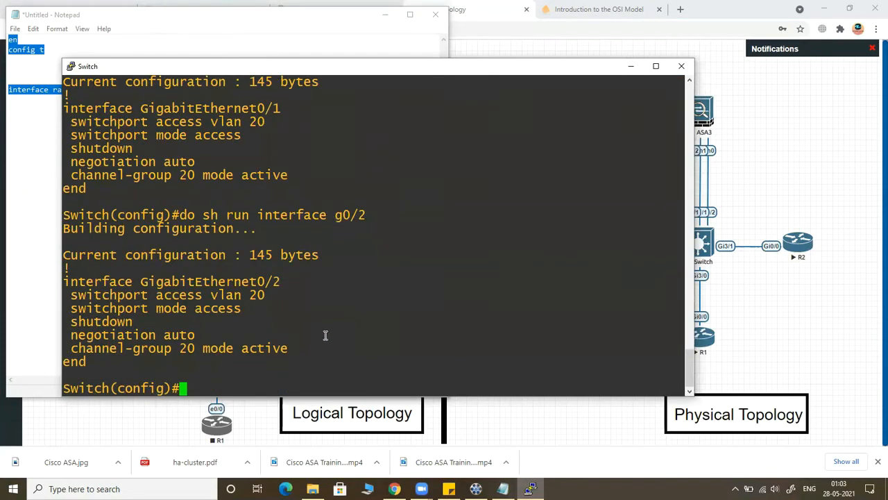
Step: End configuration mode and begin a show command at the privileged EXEC prompt
{"action": "type", "text": "end"}
{"action": "key", "text": "Return"}
{"action": "key", "text": "Return"}
{"action": "type", "text": "sh "}
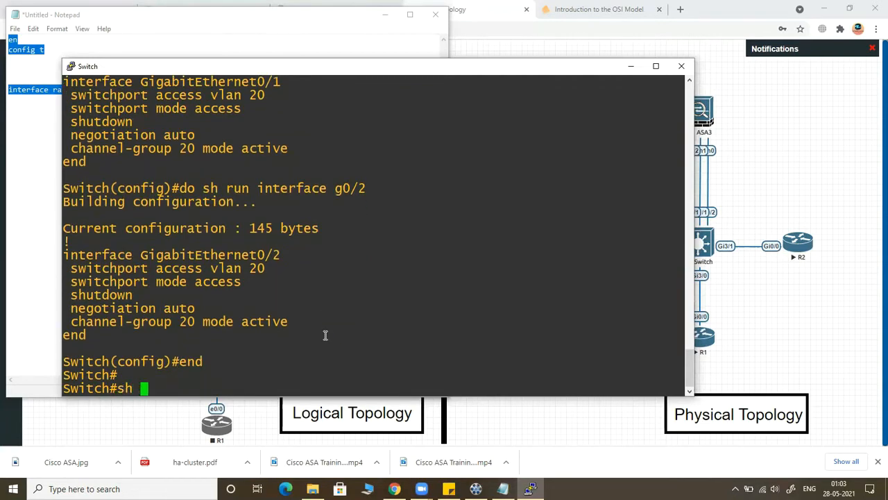
{"action": "type", "text": "ch"}
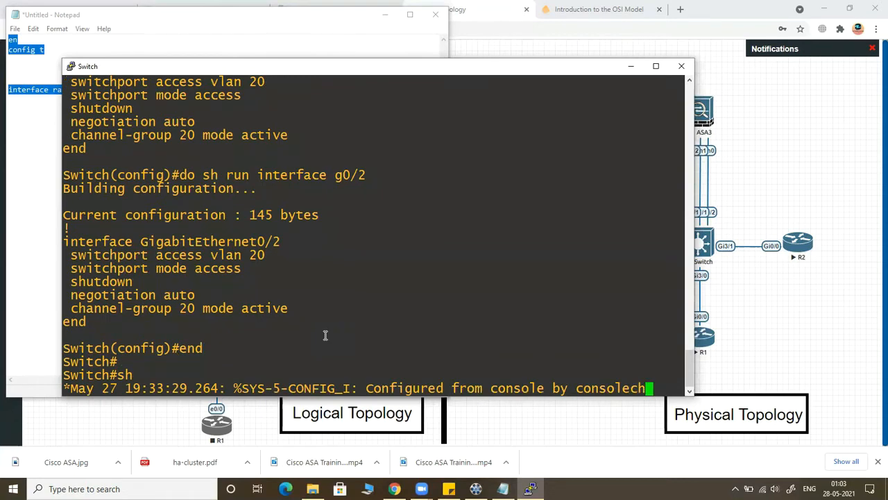
{"action": "type", "text": "ann"}
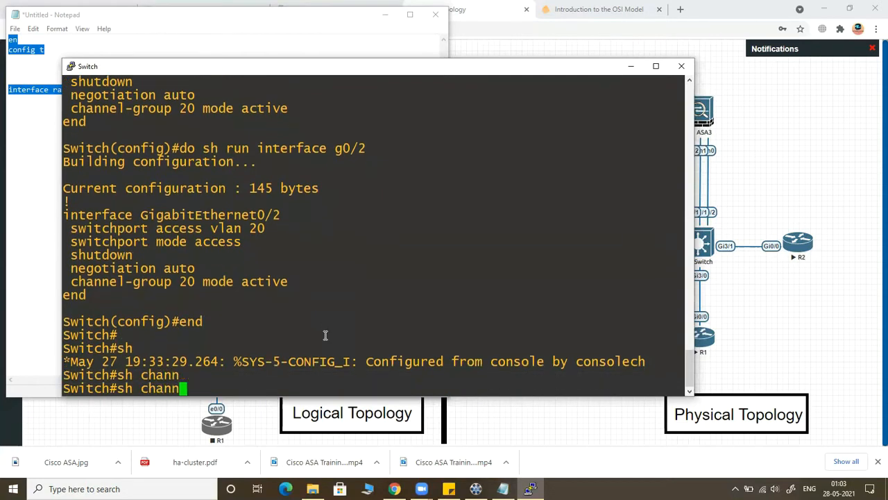
{"action": "key", "text": "BackSpace"}
{"action": "key", "text": "BackSpace"}
{"action": "key", "text": "BackSpace"}
{"action": "key", "text": "BackSpace"}
{"action": "key", "text": "BackSpace"}
Step: Complete and run the command as "sh etherchannel summary"
{"action": "type", "text": "etherch"}
{"action": "key", "text": "Tab"}
{"action": "type", "text": "sy"}
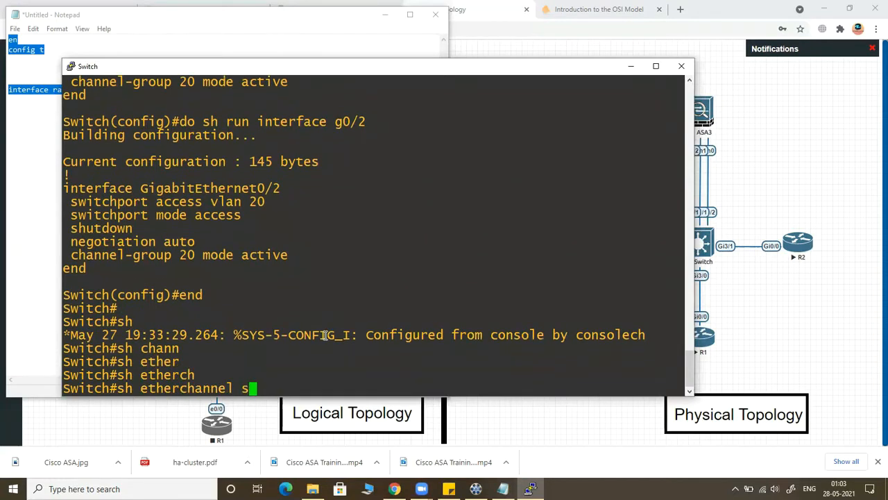
{"action": "key", "text": "Tab"}
{"action": "key", "text": "BackSpace"}
{"action": "type", "text": "u"}
{"action": "key", "text": "Tab"}
{"action": "key", "text": "Return"}
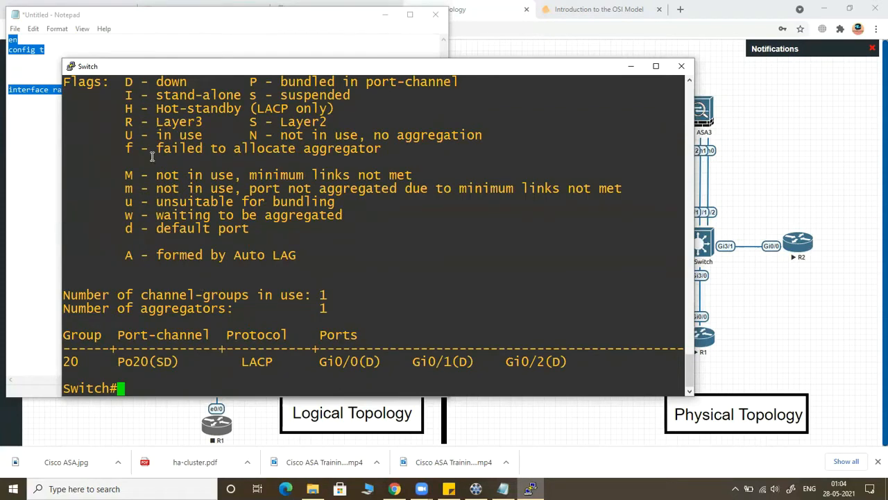
Step: Check the meaning of the D and S flags in the EtherChannel summary legend
{"action": "left_click_drag", "start_coordinate": [192, 81], "coordinate": [141, 81]}
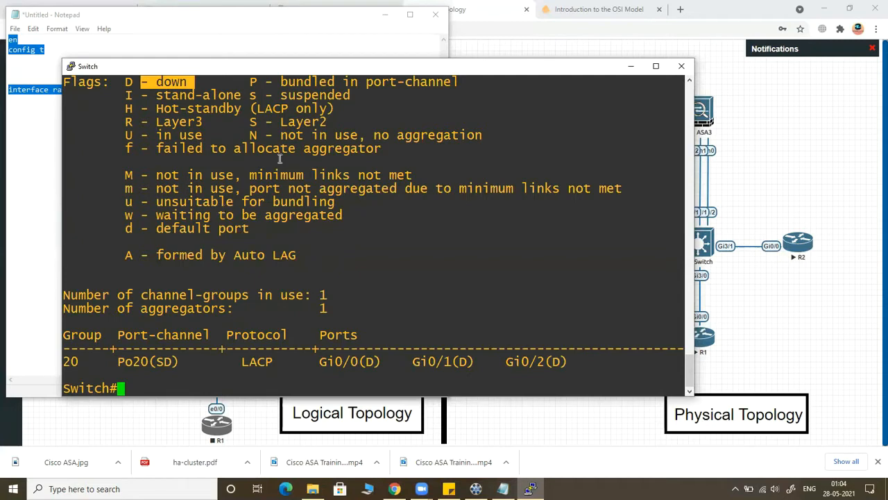
{"action": "left_click_drag", "start_coordinate": [274, 122], "coordinate": [331, 120]}
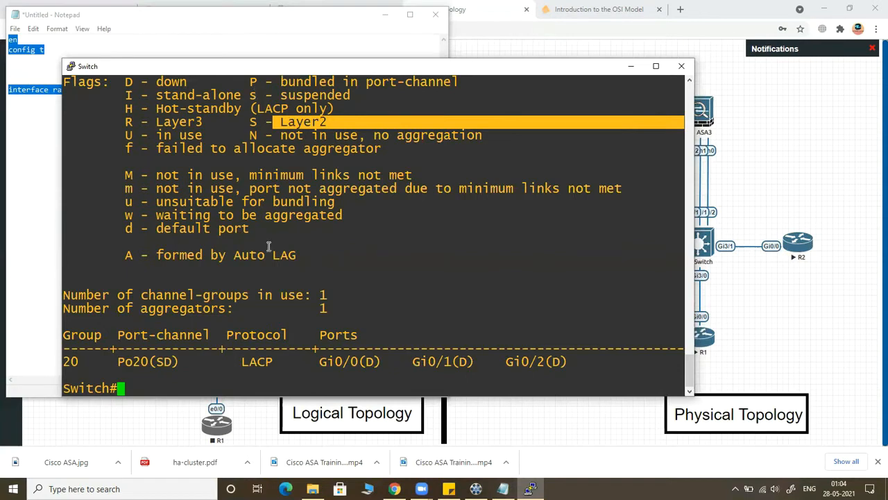
{"action": "left_click", "coordinate": [356, 319]}
Step: Enter global configuration mode with "config t" and check the switch's port connections in the topology diagram
{"action": "type", "text": "c"}
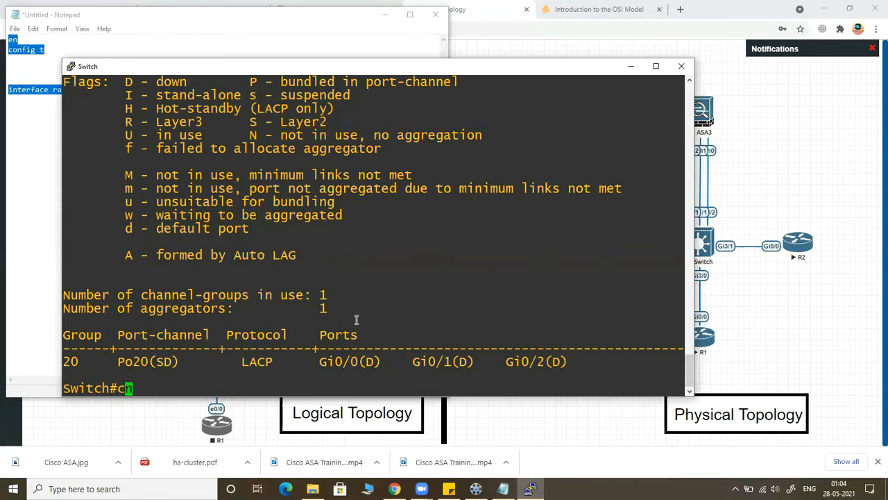
{"action": "type", "text": "onfig t"}
{"action": "key", "text": "Return"}
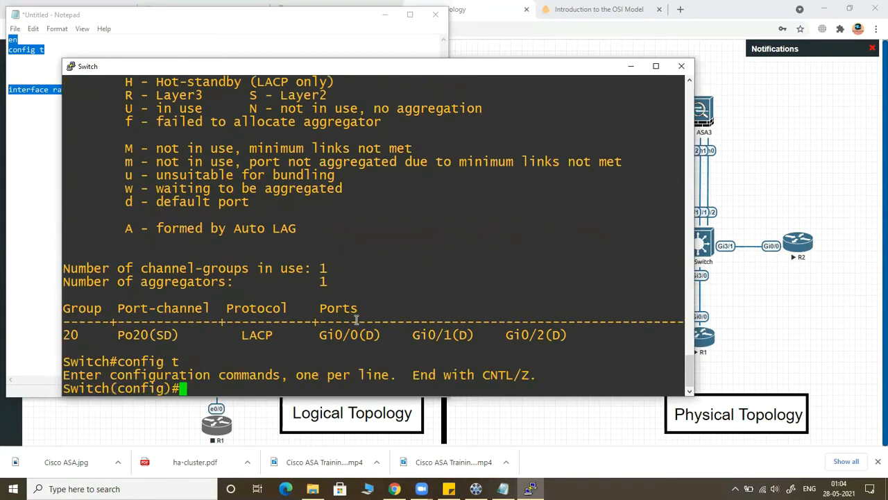
{"action": "left_click", "coordinate": [724, 244]}
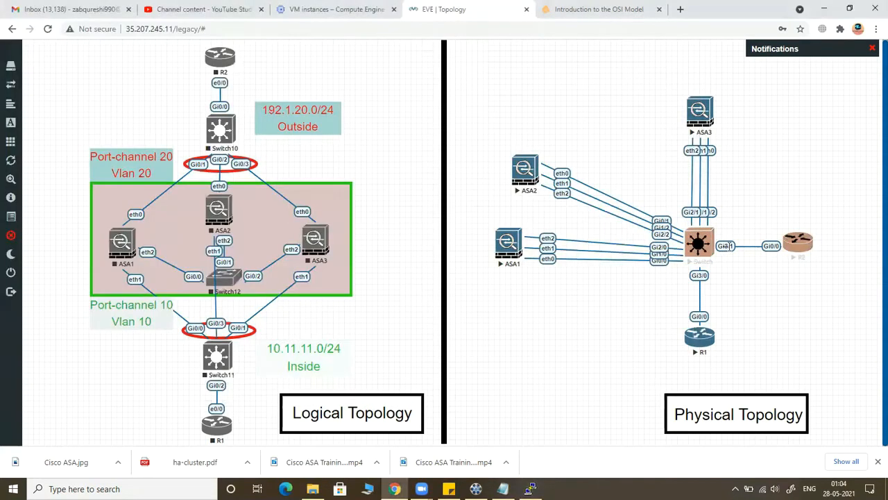
{"action": "left_click", "coordinate": [530, 488]}
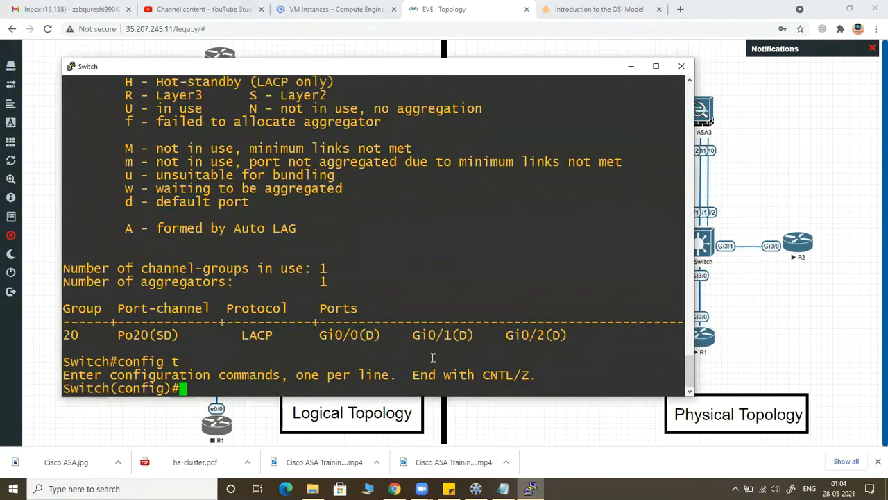
Step: Open interface g3/1 for configuration and set its switchport mode to access
{"action": "type", "text": "inte"}
{"action": "key", "text": "Tab"}
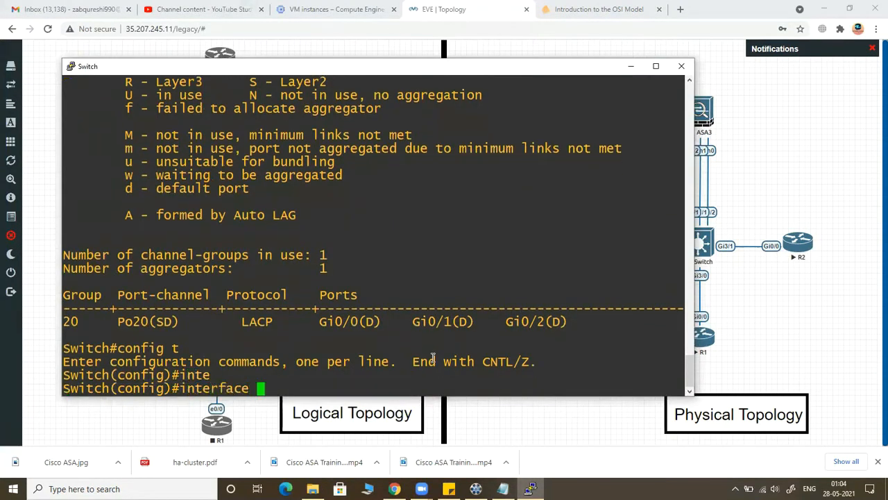
{"action": "type", "text": "g"}
{"action": "type", "text": "3/1"}
{"action": "key", "text": "Return"}
{"action": "type", "text": "si"}
{"action": "key", "text": "Tab"}
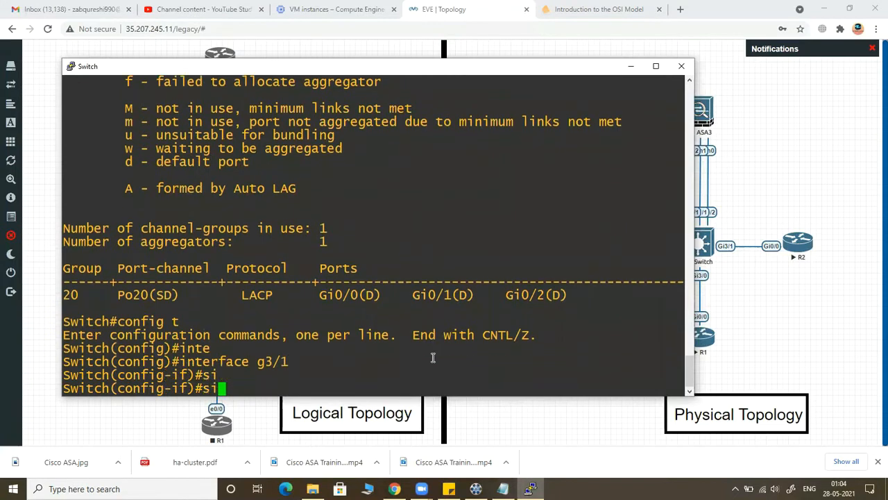
{"action": "type", "text": "sw"}
{"action": "key", "text": "Tab"}
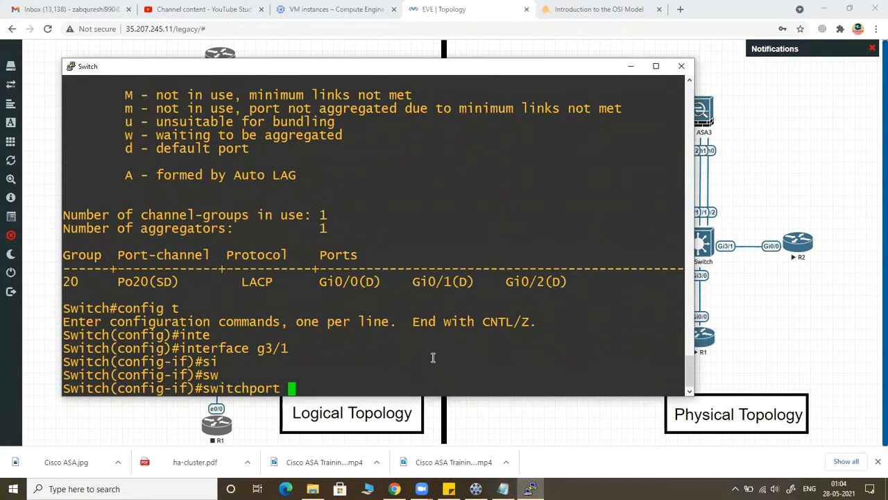
{"action": "type", "text": "mod"}
{"action": "key", "text": "Tab"}
{"action": "type", "text": "acc"}
{"action": "key", "text": "Tab"}
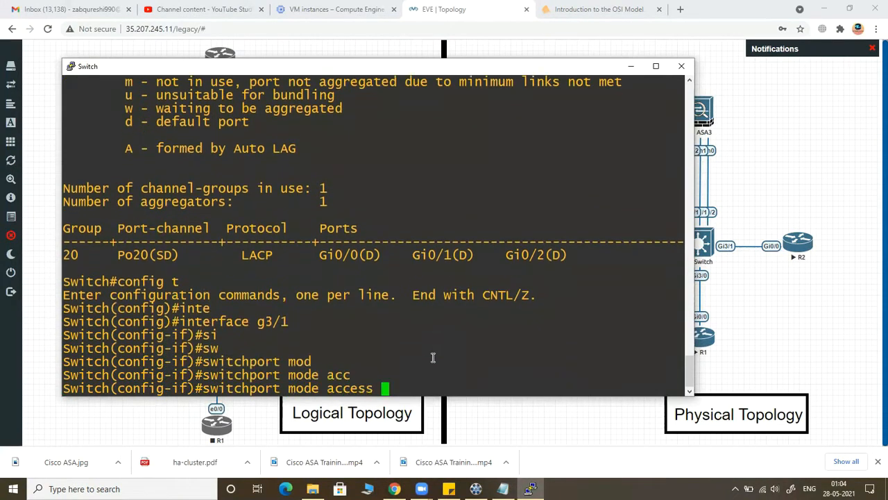
{"action": "key", "text": "Return"}
Step: Assign interface g3/1 to access VLAN 20
{"action": "type", "text": "swi"}
{"action": "key", "text": "Tab"}
{"action": "type", "text": "acc"}
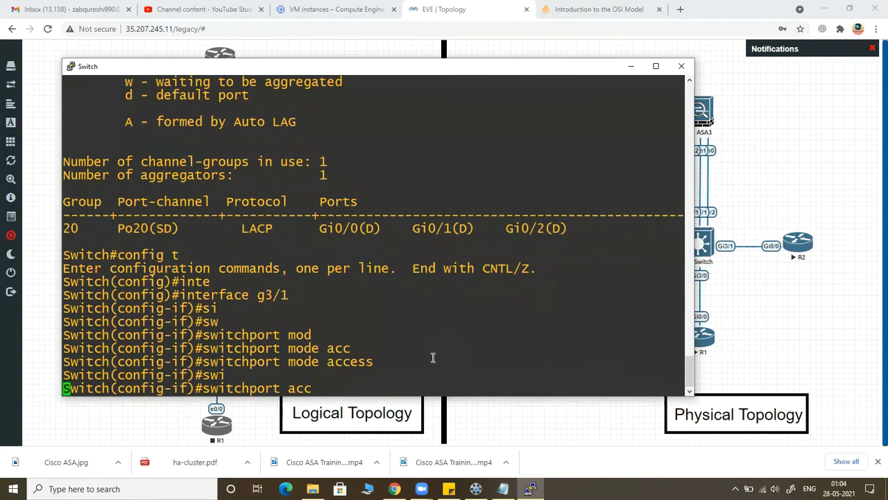
{"action": "key", "text": "Tab"}
{"action": "type", "text": "v"}
{"action": "key", "text": "Tab"}
{"action": "type", "text": "20"}
{"action": "key", "text": "Return"}
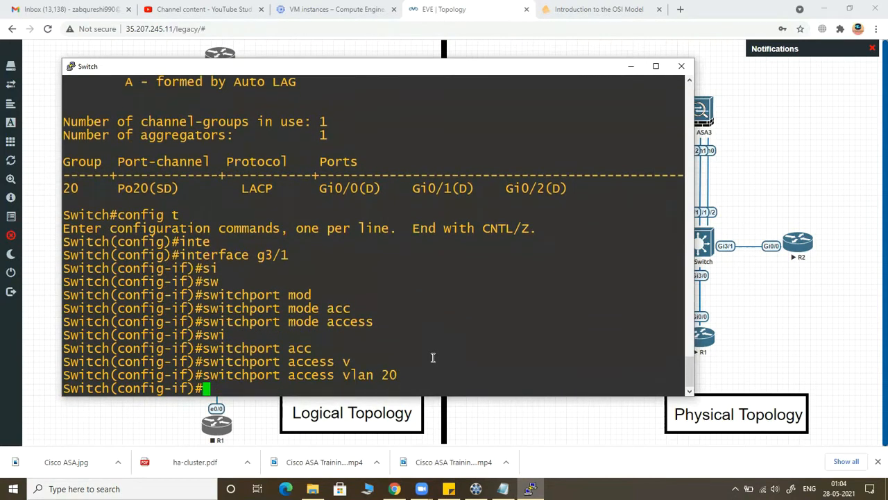
{"action": "key", "text": "Return"}
{"action": "key", "text": "Return"}
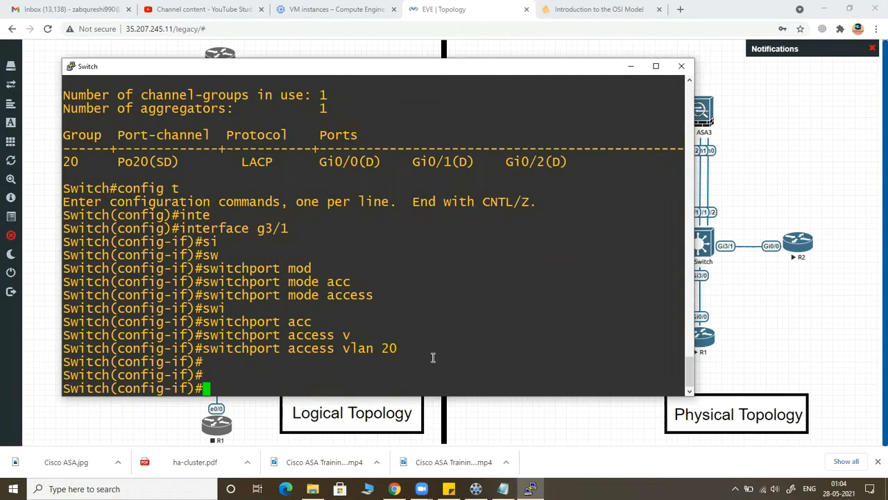
Step: Exit interface configuration for g3/1 and return to global configuration mode
{"action": "type", "text": "e"}
{"action": "key", "text": "BackSpace"}
{"action": "type", "text": "xi"}
{"action": "key", "text": "BackSpace"}
{"action": "key", "text": "BackSpace"}
{"action": "type", "text": "exit"}
{"action": "key", "text": "Return"}
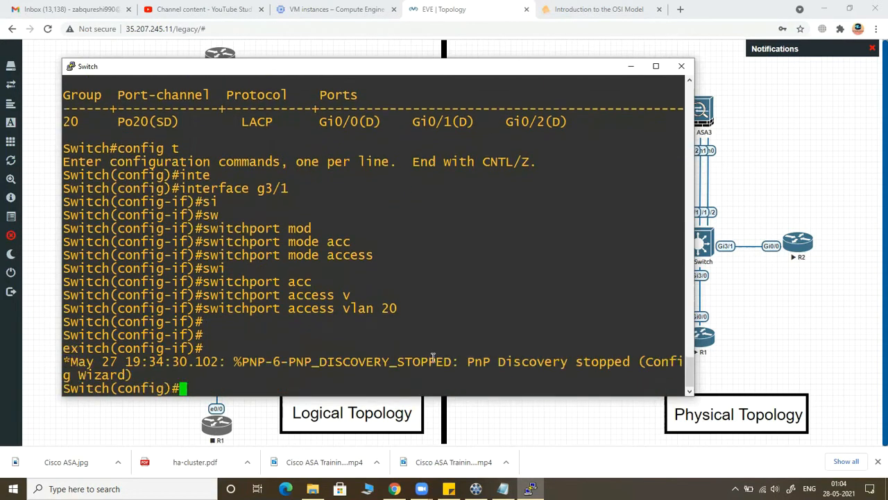
Step: Check the port-channel 10 and VLAN 10 connections in the topology diagram and return to the switch console
{"action": "type", "text": "e"}
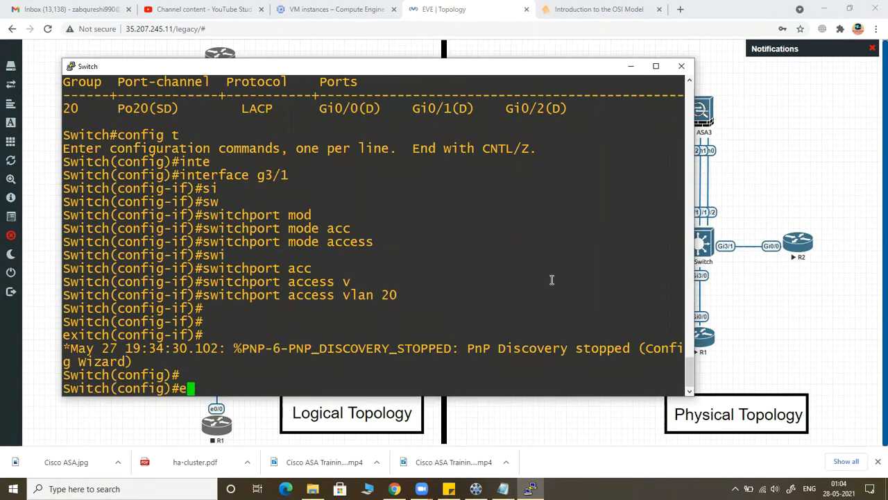
{"action": "left_click", "coordinate": [818, 315]}
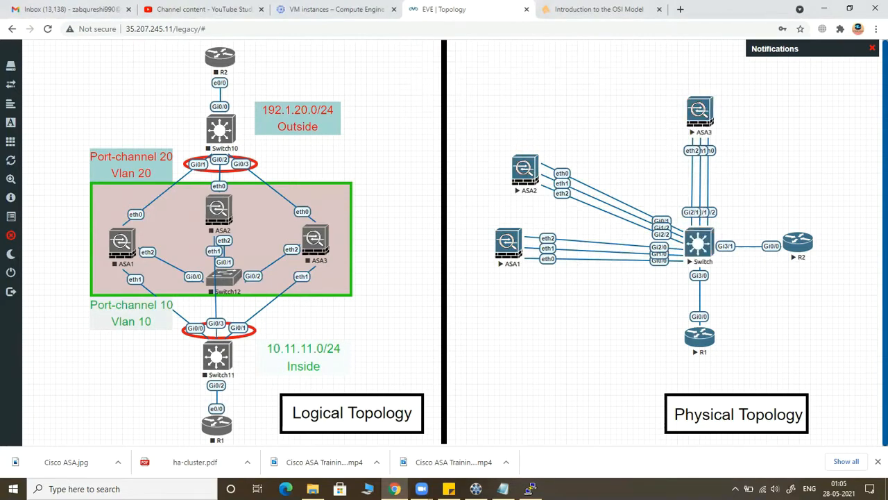
{"action": "left_click", "coordinate": [530, 488]}
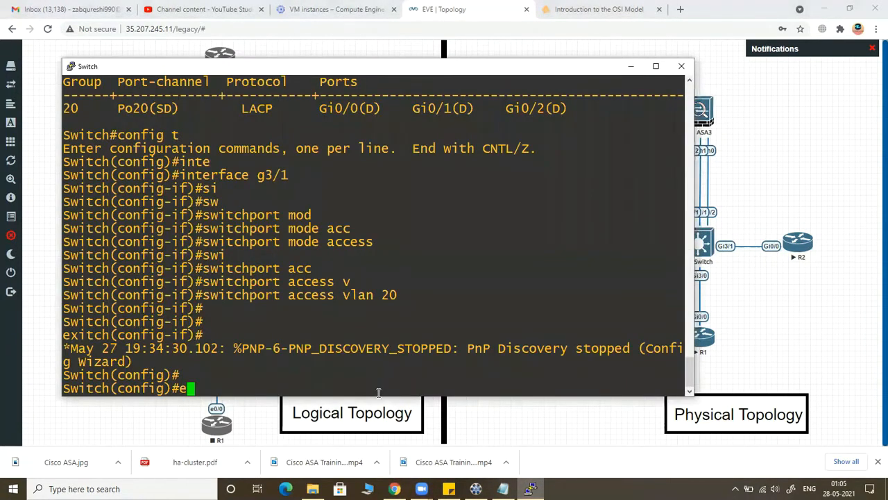
Step: Enter configuration for the interface range gigabitEthernet 1/0-2
{"action": "type", "text": "e"}
{"action": "key", "text": "BackSpace"}
{"action": "type", "text": "inter"}
{"action": "key", "text": "Tab"}
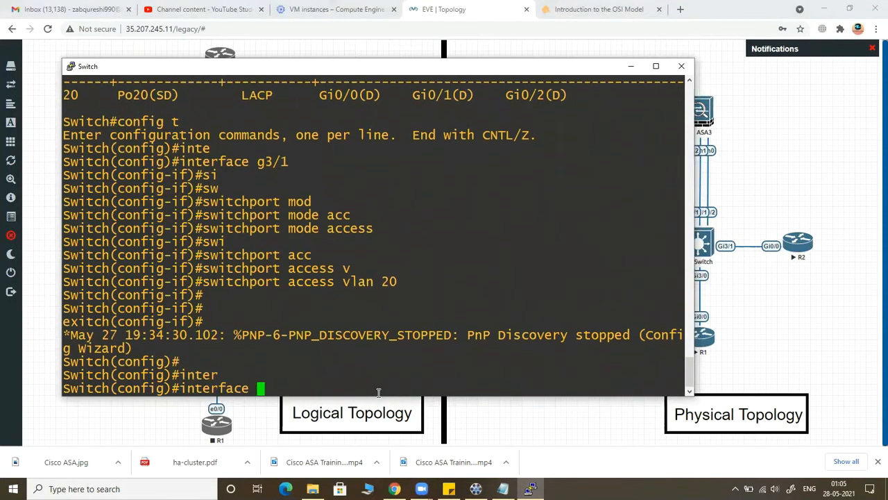
{"action": "type", "text": "ra"}
{"action": "key", "text": "Tab"}
{"action": "type", "text": "g"}
{"action": "key", "text": "Tab"}
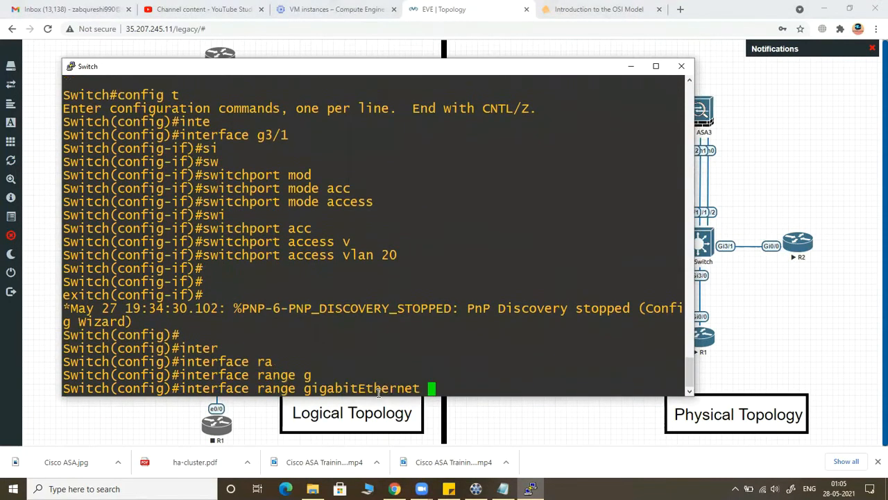
{"action": "type", "text": "1/0-2"}
{"action": "key", "text": "Return"}
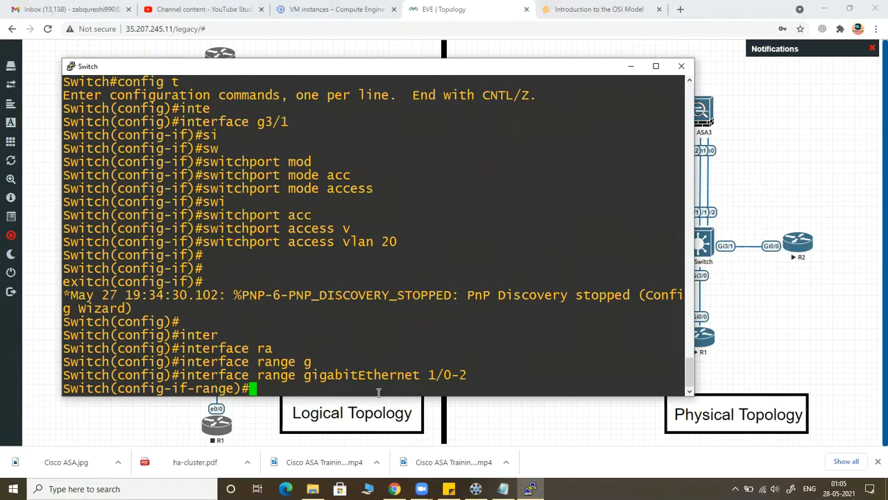
Step: Add the selected gigabitEthernet 1/0-2 ports to channel-group 10 in active mode
{"action": "type", "text": "chann"}
{"action": "key", "text": "Tab"}
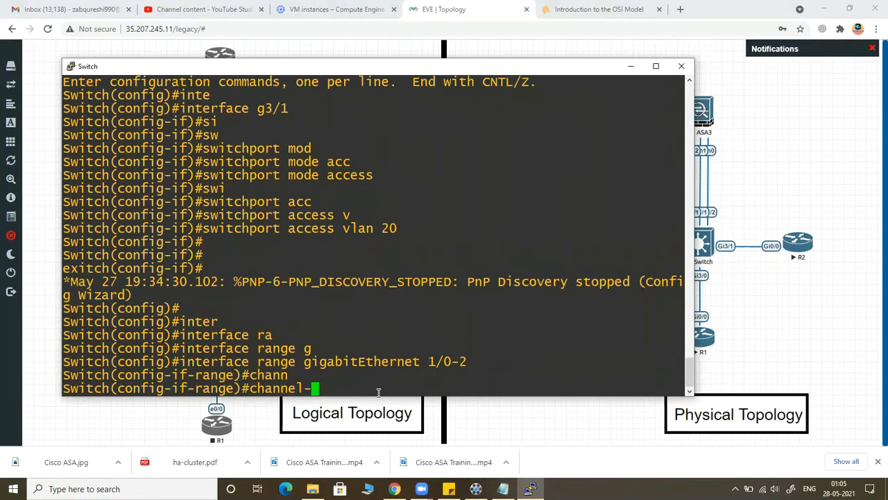
{"action": "type", "text": "g"}
{"action": "key", "text": "Tab"}
{"action": "type", "text": "10 mo"}
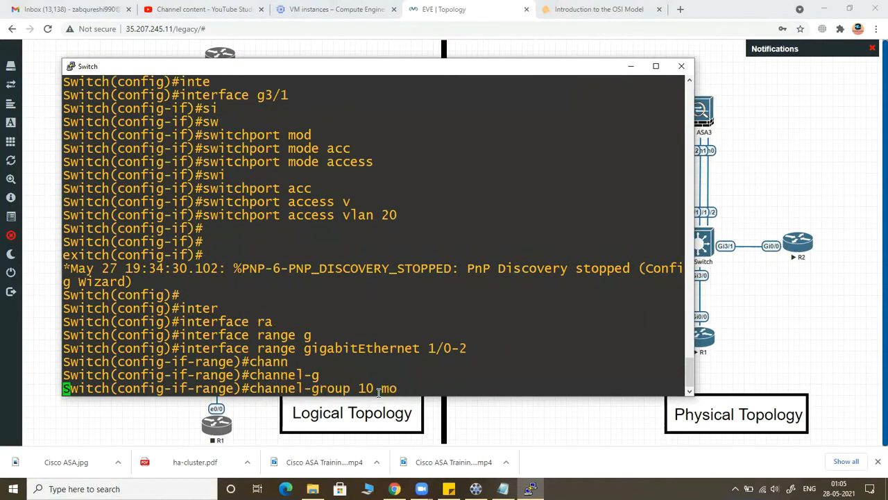
{"action": "key", "text": "Tab"}
{"action": "type", "text": "ac"}
{"action": "key", "text": "Tab"}
{"action": "key", "text": "Return"}
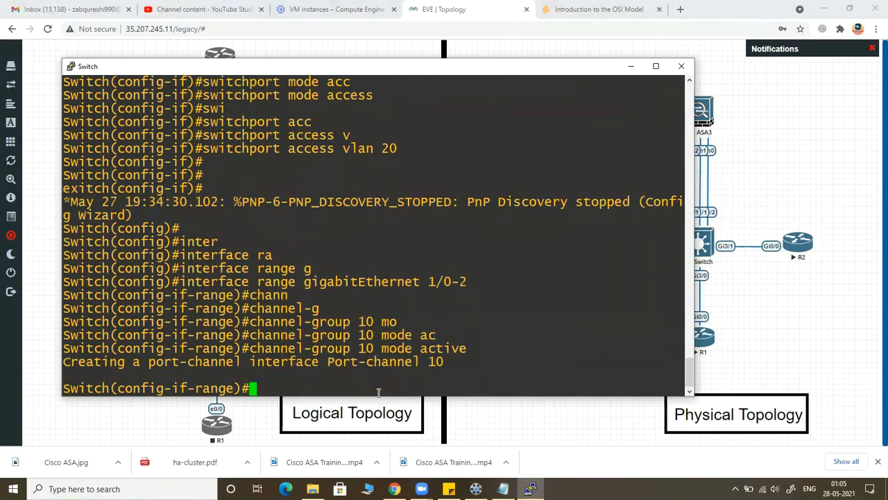
Step: Exit the interface range configuration to the global configuration prompt
{"action": "key", "text": "Return"}
{"action": "key", "text": "Return"}
{"action": "type", "text": "exit"}
{"action": "key", "text": "Return"}
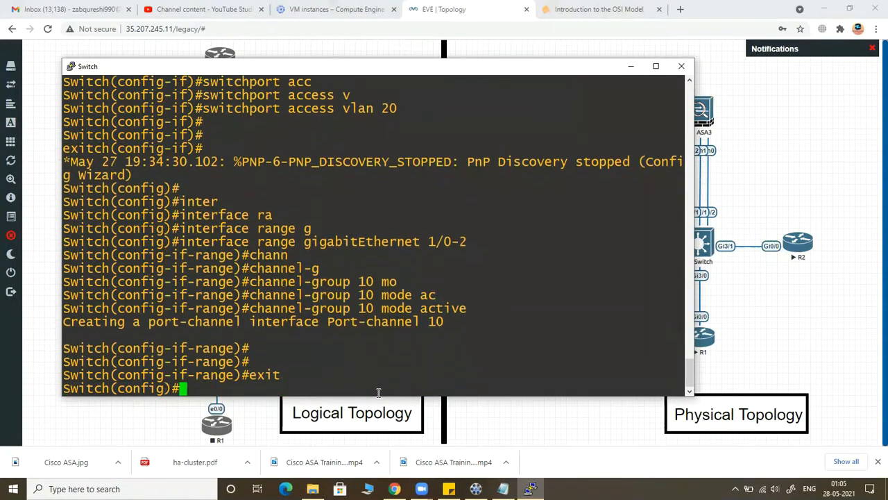
{"action": "key", "text": "Return"}
{"action": "key", "text": "Return"}
{"action": "key", "text": "Return"}
{"action": "key", "text": "Return"}
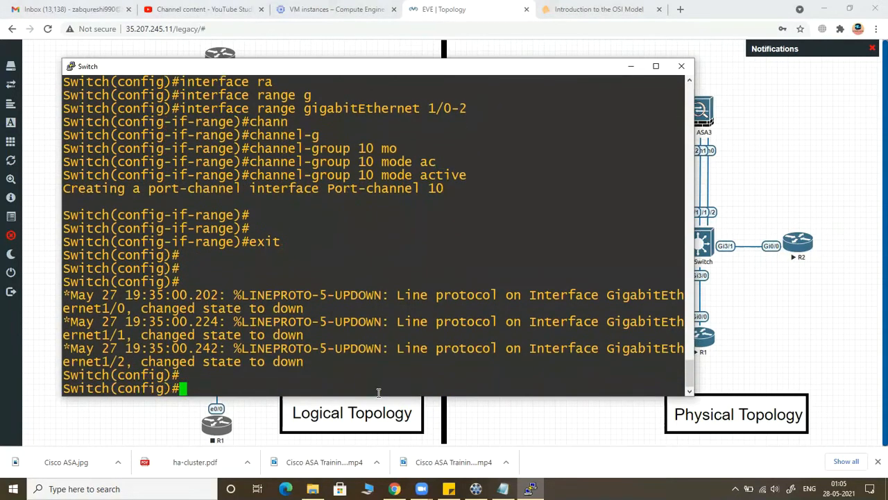
Step: Enter interface configuration for port-channel 10
{"action": "type", "text": "inter"}
{"action": "key", "text": "Tab"}
{"action": "type", "text": "po"}
{"action": "key", "text": "Tab"}
{"action": "type", "text": "r"}
{"action": "key", "text": "Tab"}
{"action": "type", "text": "t"}
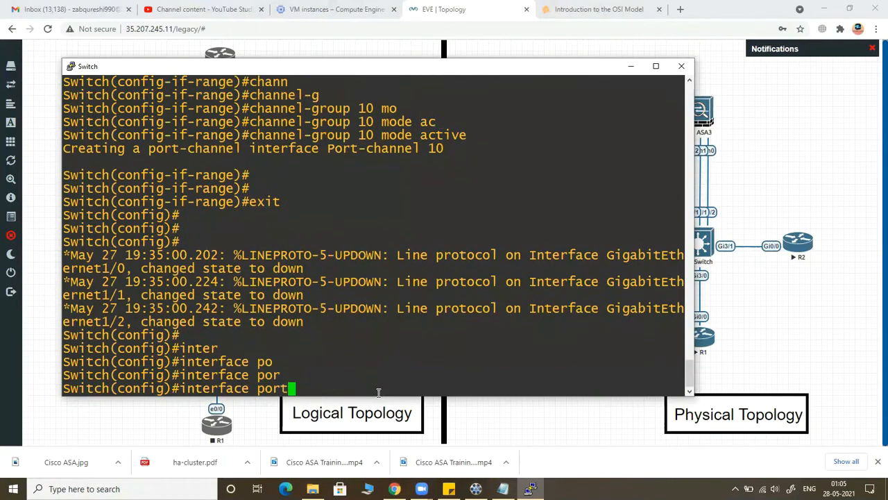
{"action": "type", "text": "-c"}
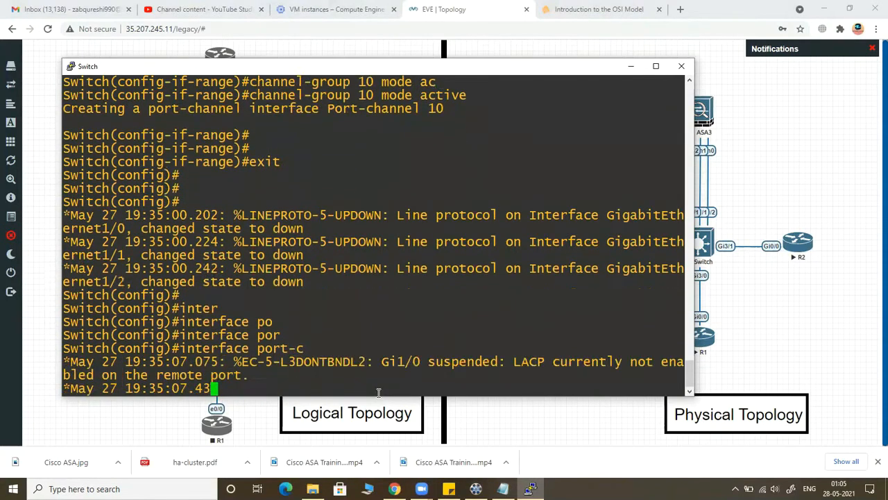
{"action": "key", "text": "Tab"}
{"action": "type", "text": "10"}
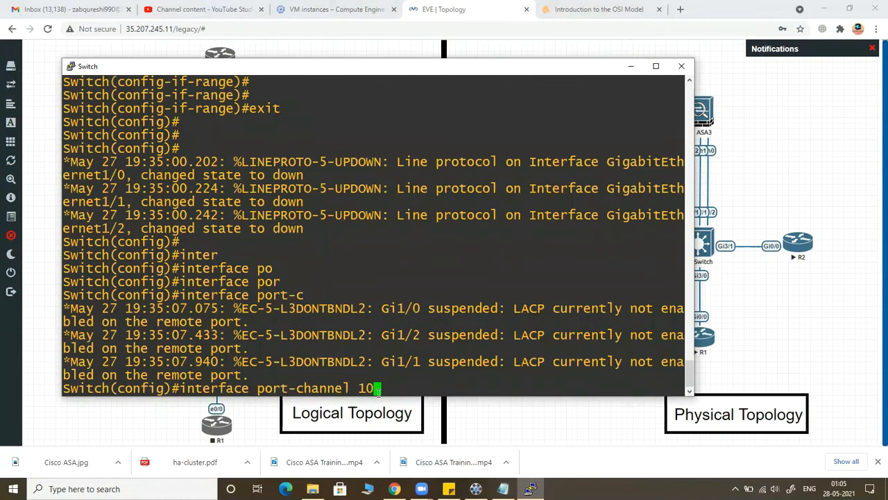
{"action": "key", "text": "Return"}
Step: Shut down port-channel 10 with the "shut" command
{"action": "type", "text": "shut"}
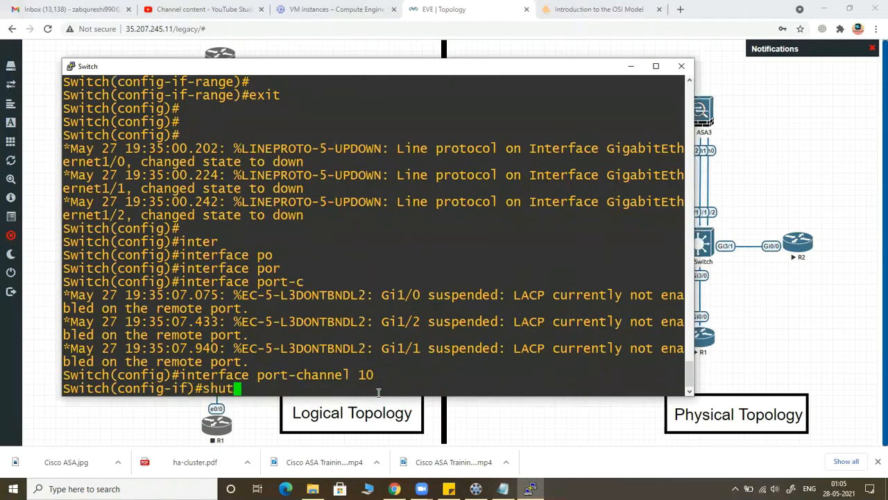
{"action": "key", "text": "Return"}
{"action": "key", "text": "Return"}
{"action": "key", "text": "Return"}
{"action": "key", "text": "Return"}
{"action": "key", "text": "Return"}
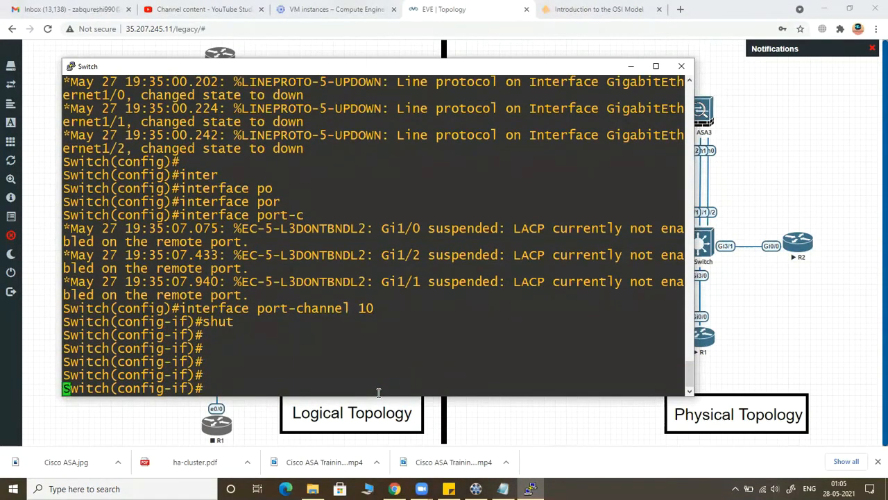
{"action": "key", "text": "Return"}
{"action": "key", "text": "Return"}
Step: Set port-channel 10 to switchport mode access
{"action": "type", "text": "swi"}
{"action": "key", "text": "Tab"}
{"action": "type", "text": "mo"}
{"action": "key", "text": "Tab"}
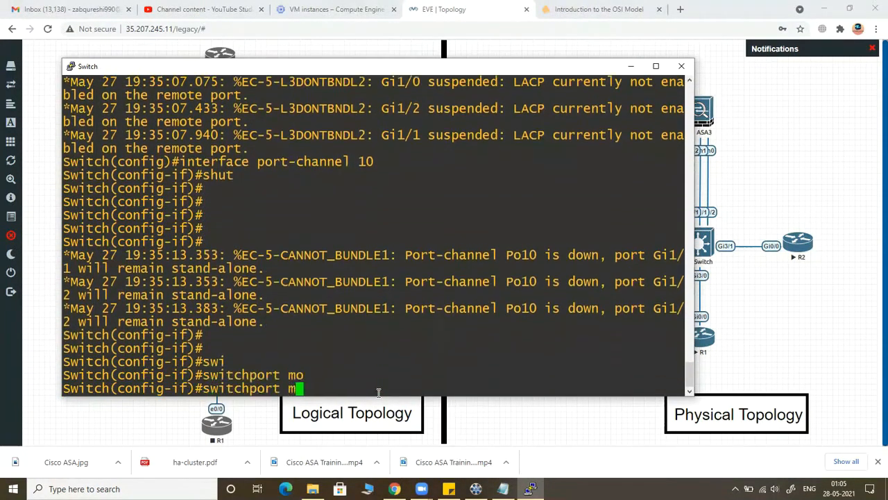
{"action": "type", "text": "acc"}
{"action": "key", "text": "Tab"}
{"action": "key", "text": "Return"}
{"action": "key", "text": "Return"}
{"action": "key", "text": "Return"}
Step: Assign port-channel 10 to access VLAN 10
{"action": "type", "text": "swi"}
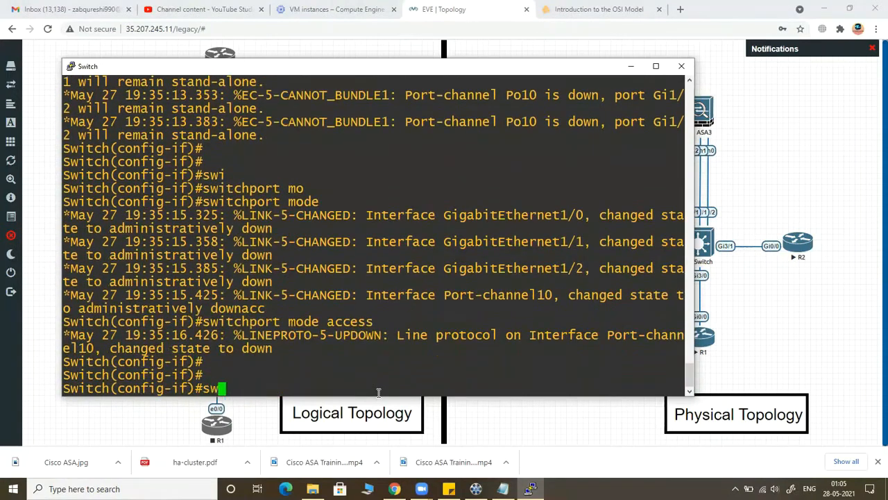
{"action": "key", "text": "Tab"}
{"action": "type", "text": "acc"}
{"action": "key", "text": "Tab"}
{"action": "type", "text": "v"}
{"action": "key", "text": "Tab"}
{"action": "type", "text": "10"}
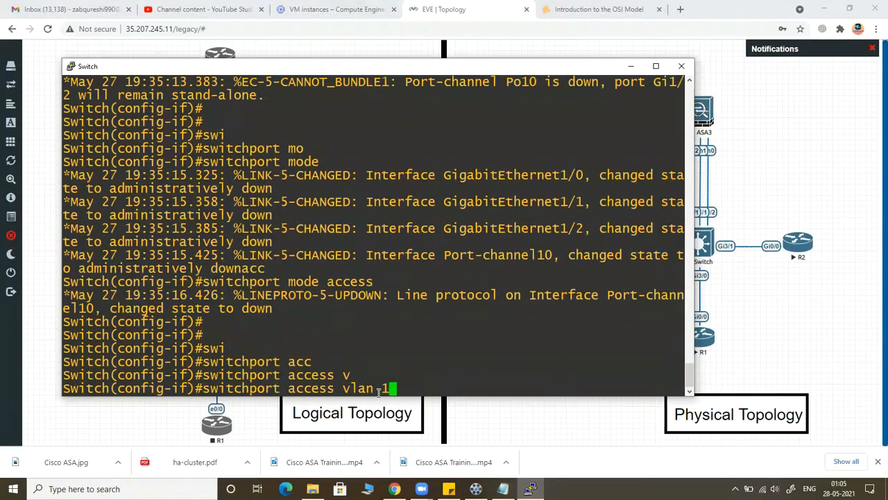
{"action": "key", "text": "Return"}
{"action": "key", "text": "Return"}
{"action": "key", "text": "Return"}
{"action": "key", "text": "Return"}
Step: Try to select the R1-facing port with "interface 3/0" and enable it with "no shut"
{"action": "type", "text": "interface"}
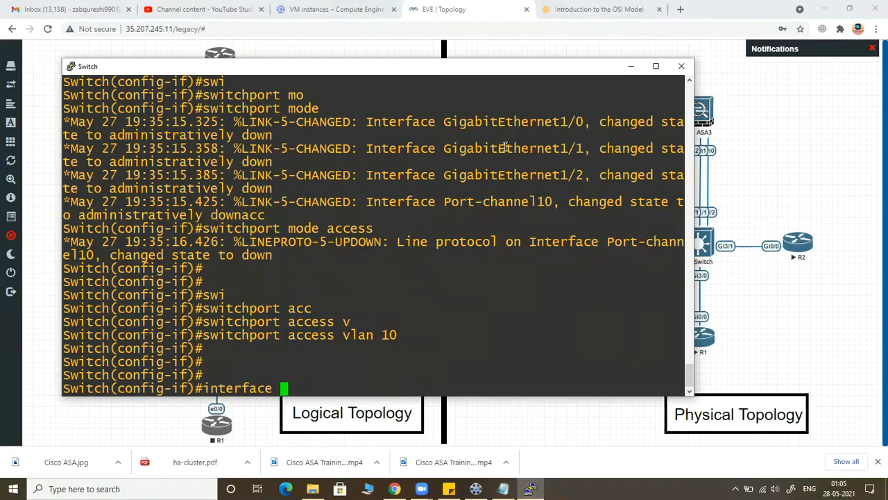
{"action": "left_click_drag", "start_coordinate": [510, 69], "coordinate": [486, 70]}
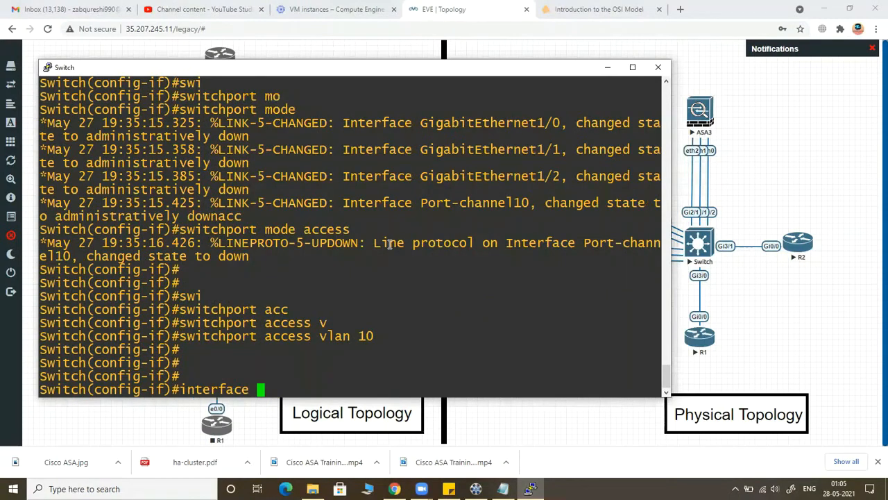
{"action": "type", "text": "3/0"}
{"action": "key", "text": "Return"}
{"action": "type", "text": "no shut"}
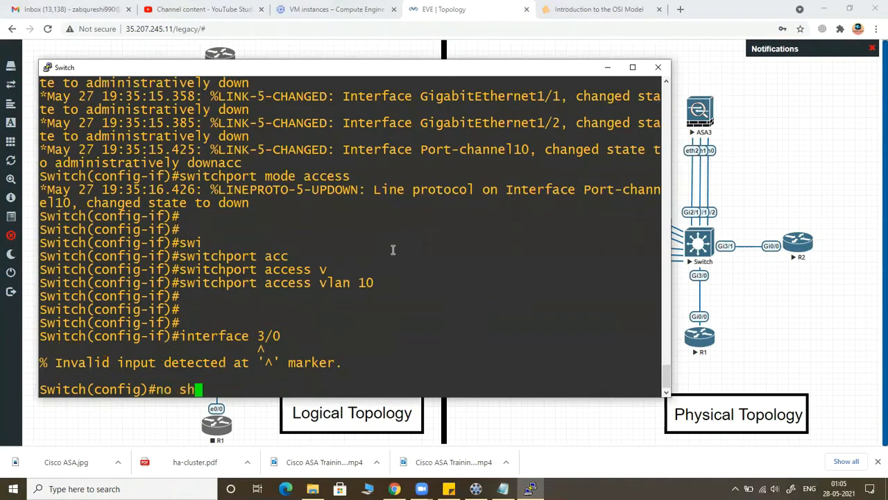
{"action": "key", "text": "Return"}
{"action": "key", "text": "Return"}
{"action": "key", "text": "Return"}
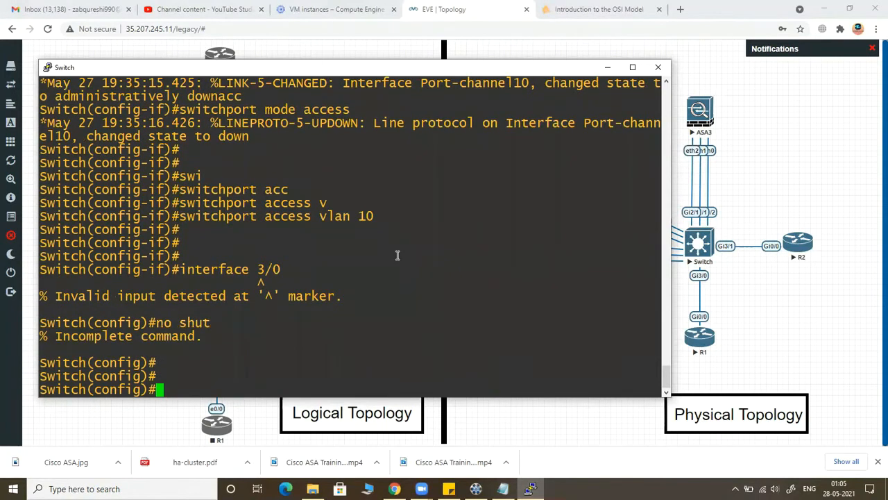
Step: Correct the recalled interface command to "interface g3/0" and enter that port's configuration
{"action": "key", "text": "Up"}
{"action": "key", "text": "Left"}
{"action": "key", "text": "Left"}
{"action": "key", "text": "Left"}
{"action": "key", "text": "Up"}
{"action": "key", "text": "Left"}
{"action": "key", "text": "Left"}
{"action": "key", "text": "Left"}
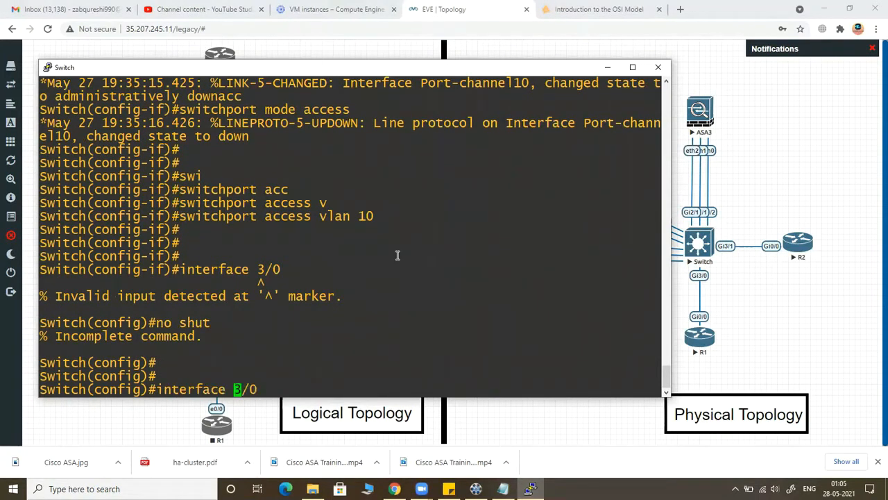
{"action": "type", "text": "g"}
{"action": "key", "text": "Return"}
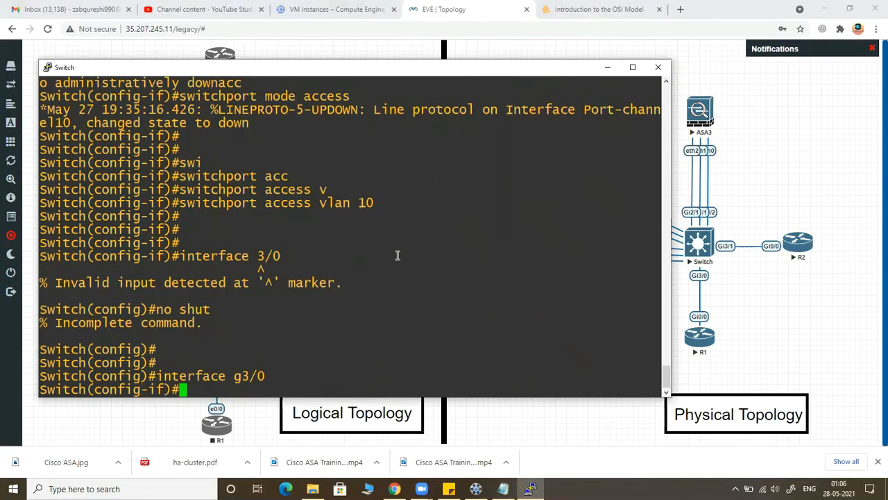
Step: Enable interface g3/0 with "no shut"
{"action": "type", "text": "no shut"}
{"action": "key", "text": "Return"}
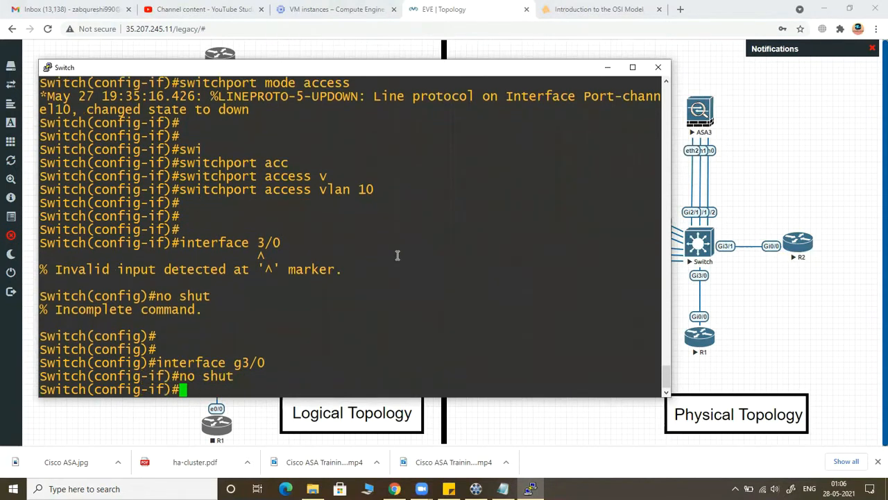
{"action": "key", "text": "Return"}
{"action": "key", "text": "Return"}
{"action": "key", "text": "Return"}
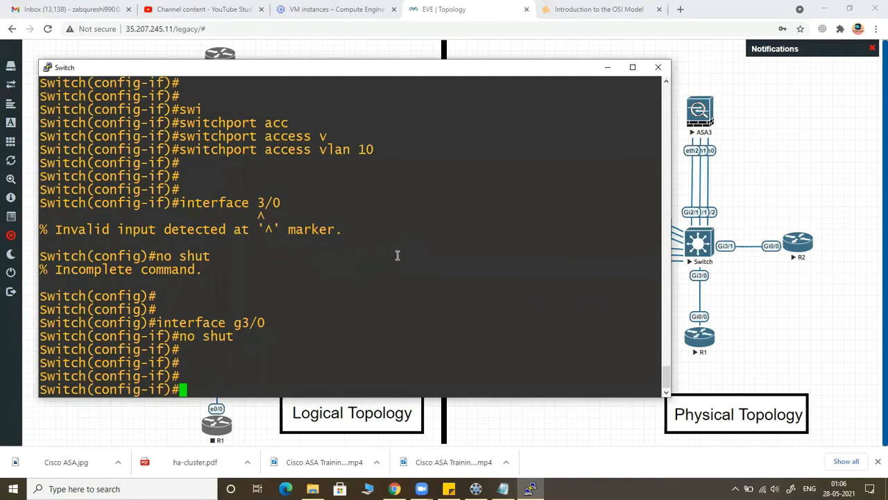
Step: Set interface g3/0 to access mode with "switchport mode access"
{"action": "type", "text": "swi"}
{"action": "key", "text": "Tab"}
{"action": "type", "text": "mo"}
{"action": "key", "text": "Tab"}
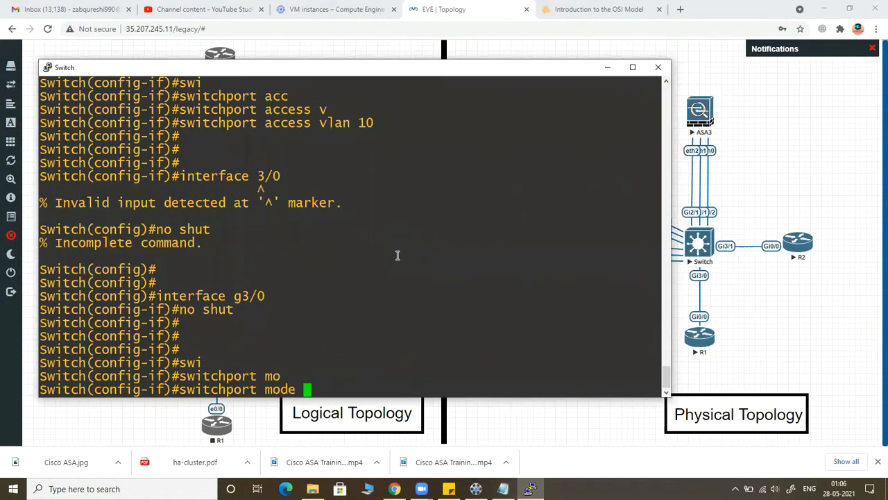
{"action": "type", "text": "ac"}
{"action": "key", "text": "Tab"}
{"action": "key", "text": "Return"}
Step: Assign interface g3/0 to access VLAN 10 and exit to global configuration mode
{"action": "type", "text": "swi"}
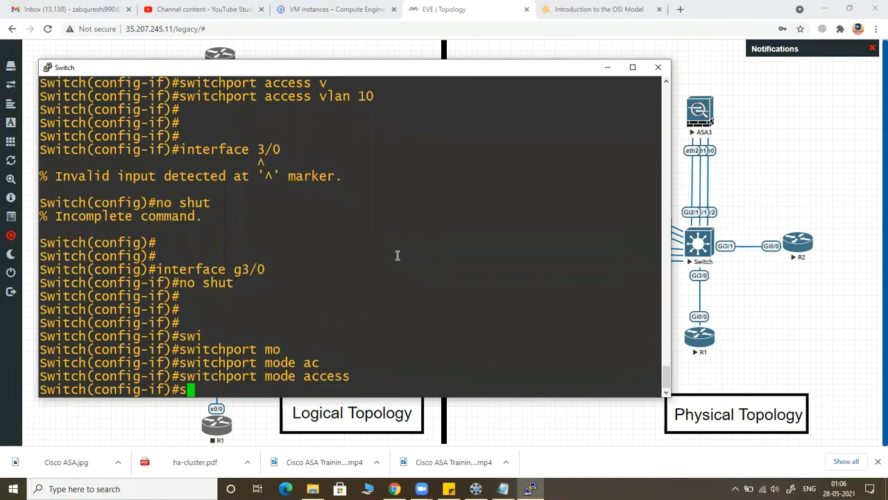
{"action": "key", "text": "Tab"}
{"action": "type", "text": "acc"}
{"action": "key", "text": "Tab"}
{"action": "type", "text": "v"}
{"action": "key", "text": "Tab"}
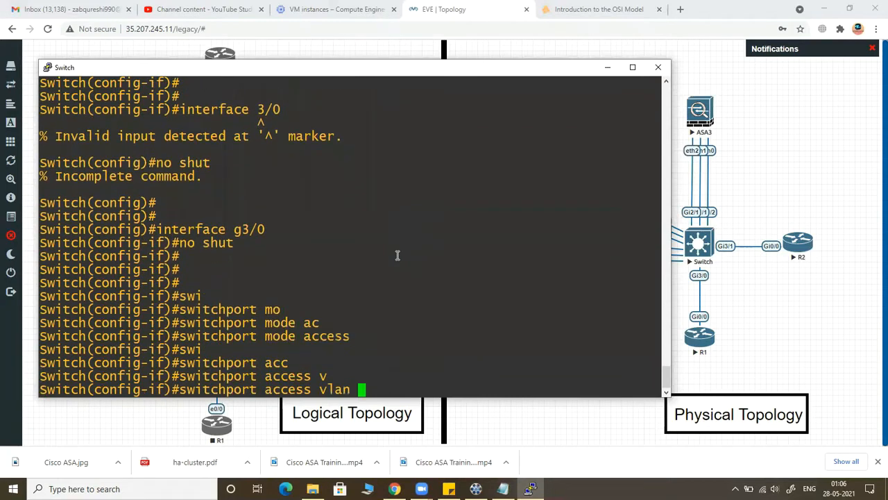
{"action": "type", "text": "10"}
{"action": "key", "text": "Return"}
{"action": "key", "text": "Return"}
{"action": "key", "text": "Return"}
{"action": "key", "text": "Return"}
{"action": "type", "text": "e"}
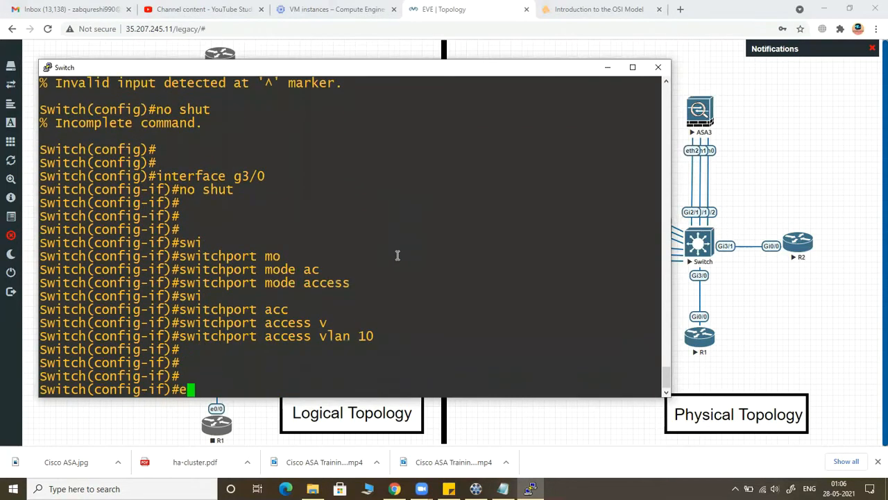
{"action": "type", "text": "xit"}
{"action": "key", "text": "Return"}
{"action": "key", "text": "Return"}
{"action": "key", "text": "Return"}
{"action": "key", "text": "Return"}
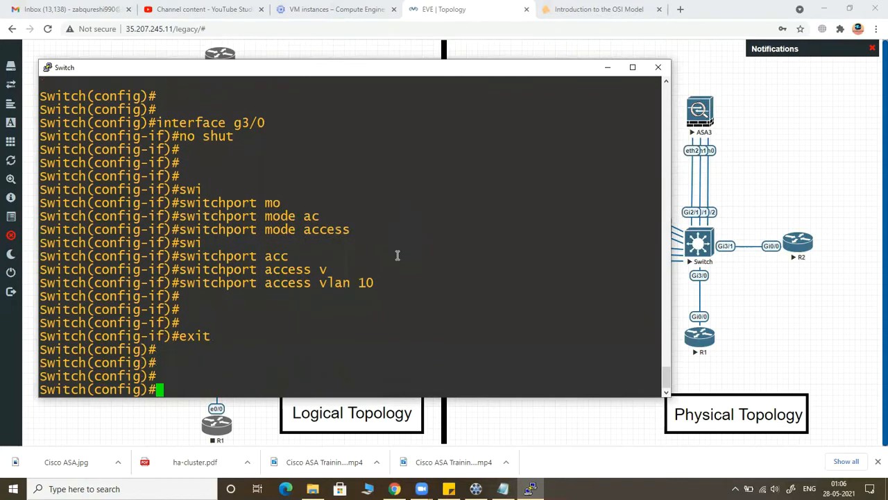
Step: Try to list the brief VLAN table with "do vlan br"
{"action": "type", "text": "do vlan"}
{"action": "key", "text": "Tab"}
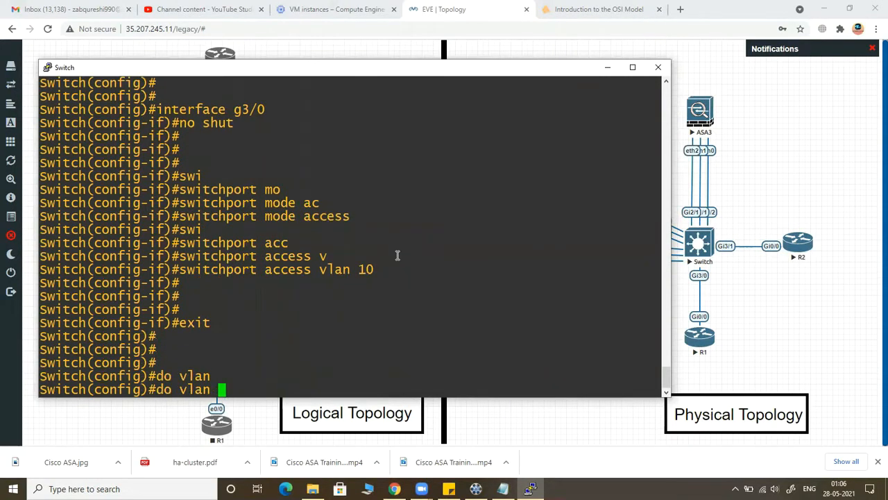
{"action": "type", "text": "br"}
{"action": "key", "text": "Return"}
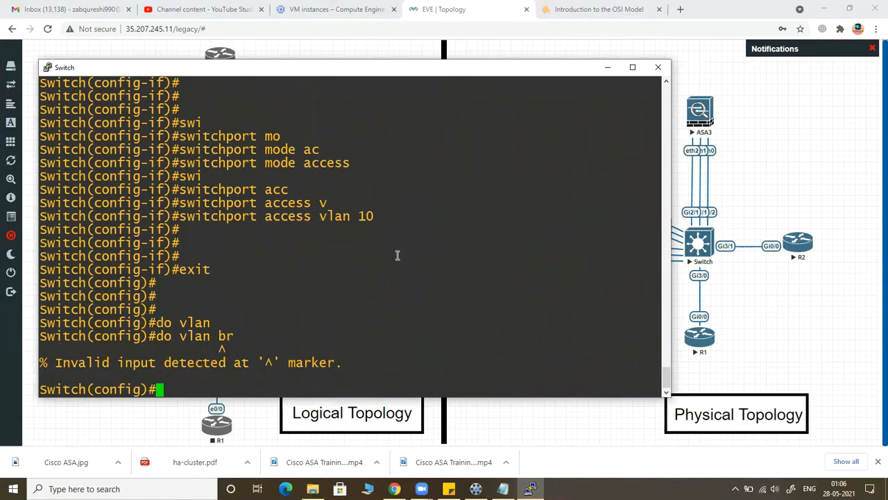
Step: Correct the recalled command to "do sh vlan br" and run it to list the VLANs
{"action": "key", "text": "Up"}
{"action": "key", "text": "Left"}
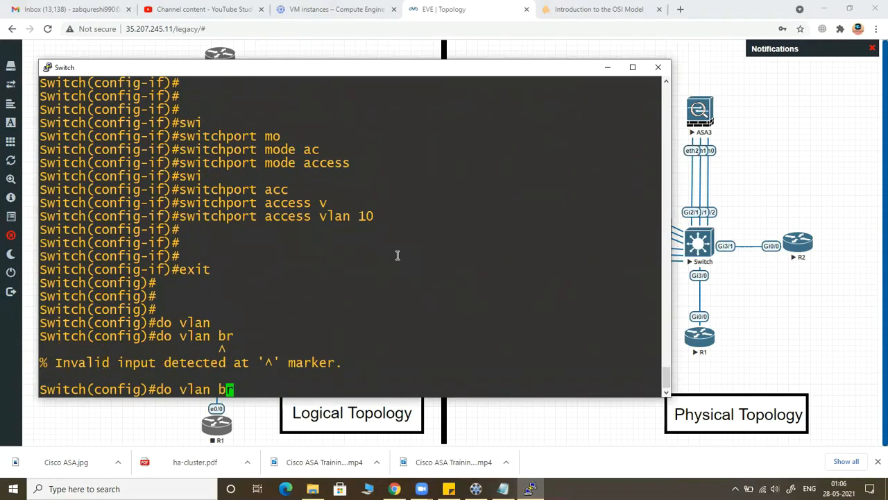
{"action": "key", "text": "Left"}
{"action": "key", "text": "Left"}
{"action": "key", "text": "Left"}
{"action": "key", "text": "Left"}
{"action": "key", "text": "Left"}
{"action": "key", "text": "Left"}
{"action": "type", "text": "sh"}
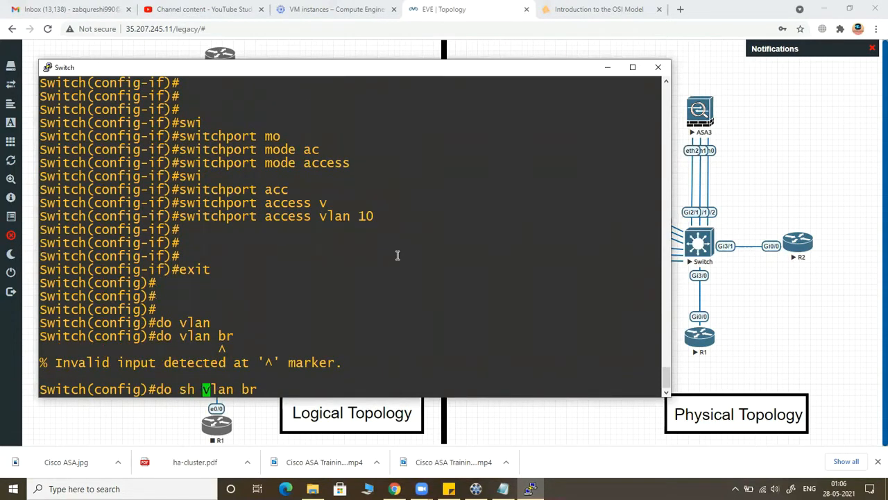
{"action": "key", "text": "Return"}
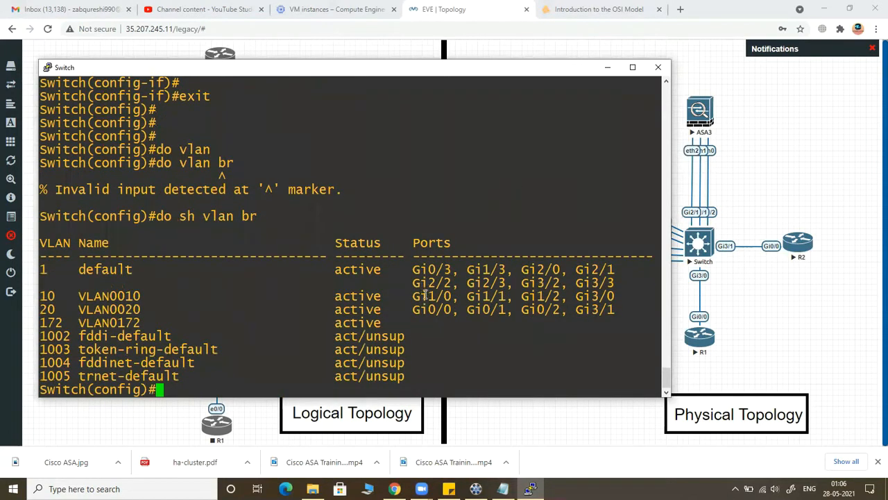
Step: Examine the port assignments of VLANs 10, 20 and 172 and check the topology diagram, returning to the switch console
{"action": "left_click_drag", "start_coordinate": [420, 297], "coordinate": [555, 303]}
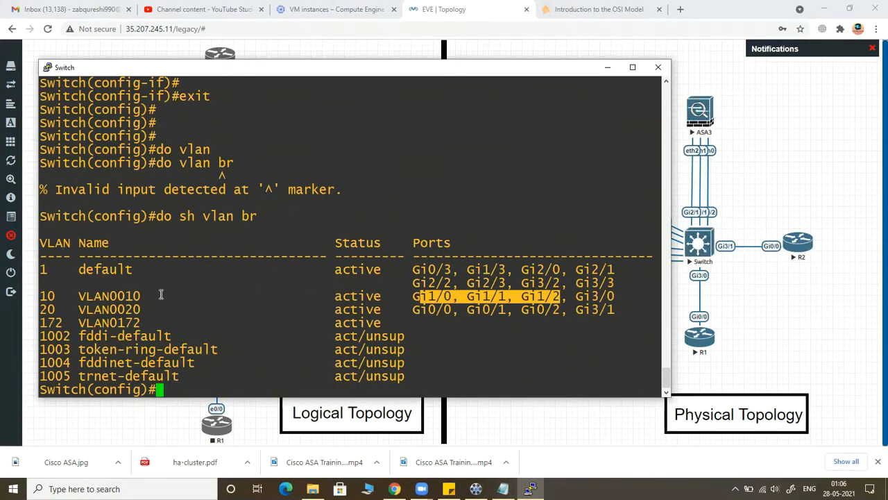
{"action": "left_click_drag", "start_coordinate": [104, 294], "coordinate": [311, 312]}
{"action": "left_click", "coordinate": [415, 320]}
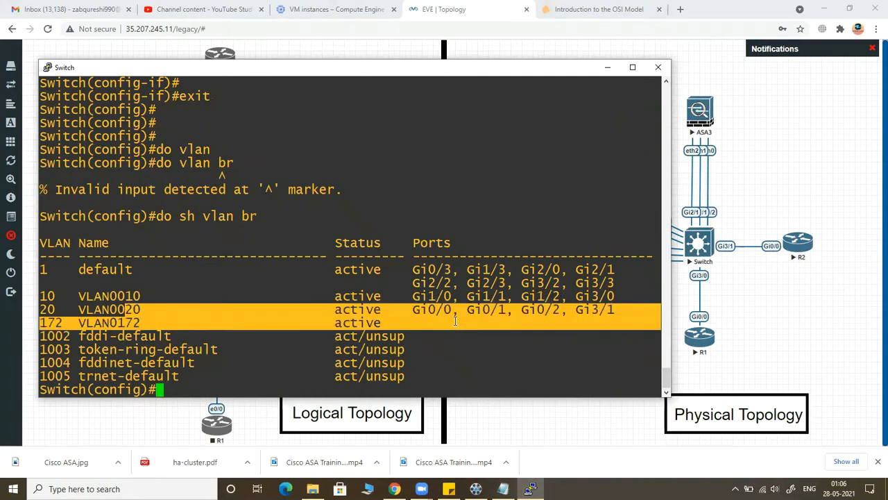
{"action": "left_click_drag", "start_coordinate": [102, 321], "coordinate": [372, 336]}
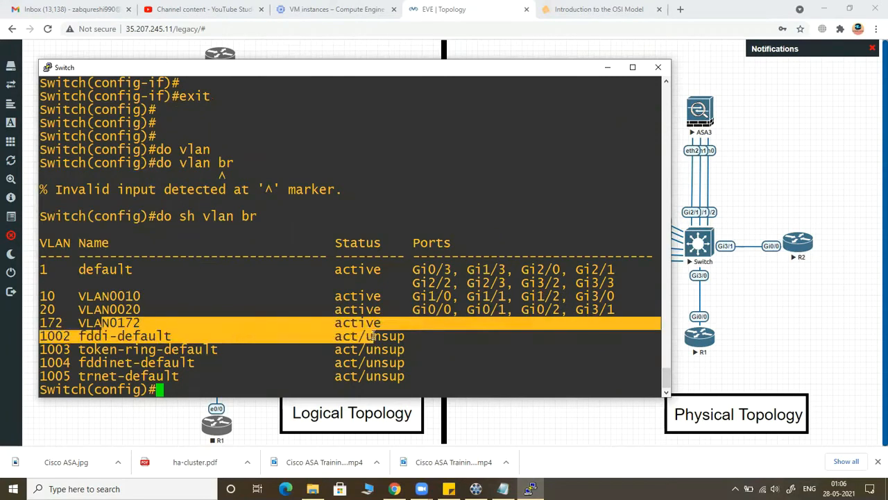
{"action": "left_click", "coordinate": [346, 321]}
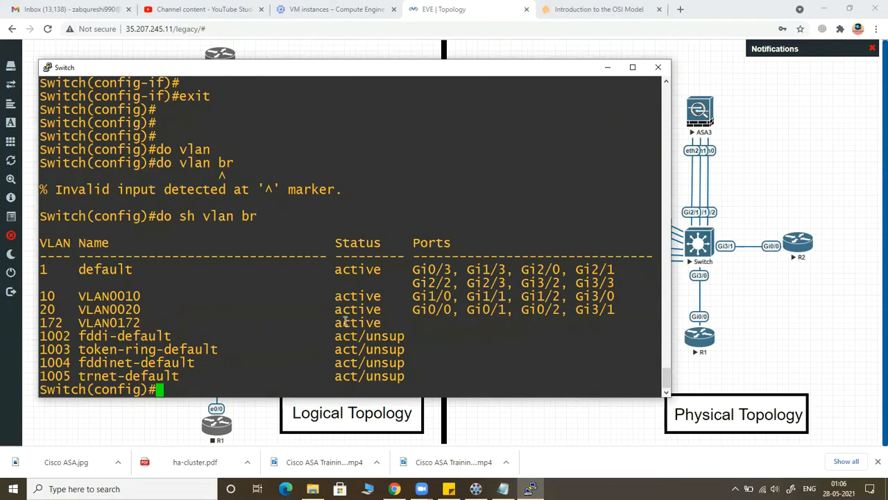
{"action": "left_click_drag", "start_coordinate": [320, 323], "coordinate": [375, 318]}
{"action": "left_click_drag", "start_coordinate": [95, 323], "coordinate": [147, 324]}
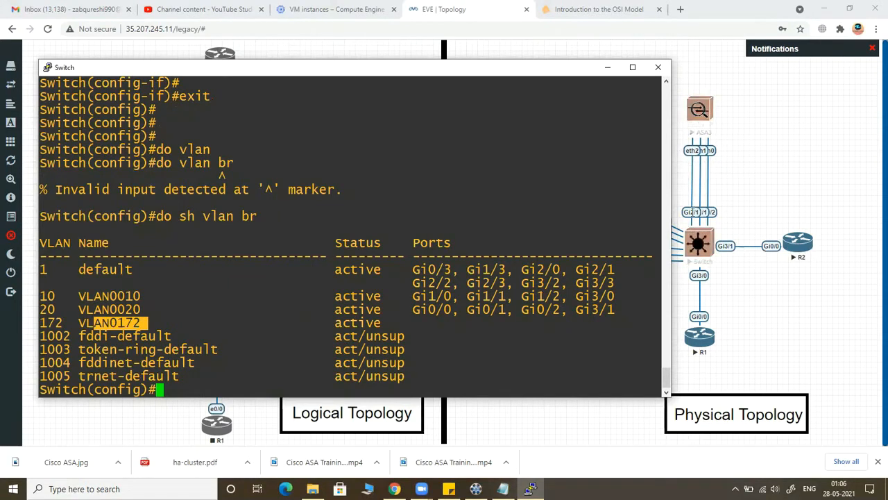
{"action": "left_click", "coordinate": [722, 275]}
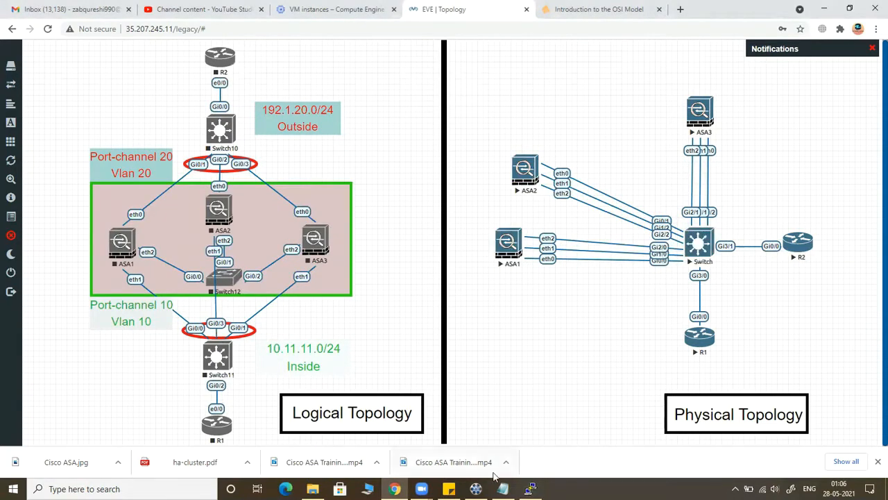
{"action": "left_click", "coordinate": [531, 489]}
{"action": "left_click", "coordinate": [420, 380]}
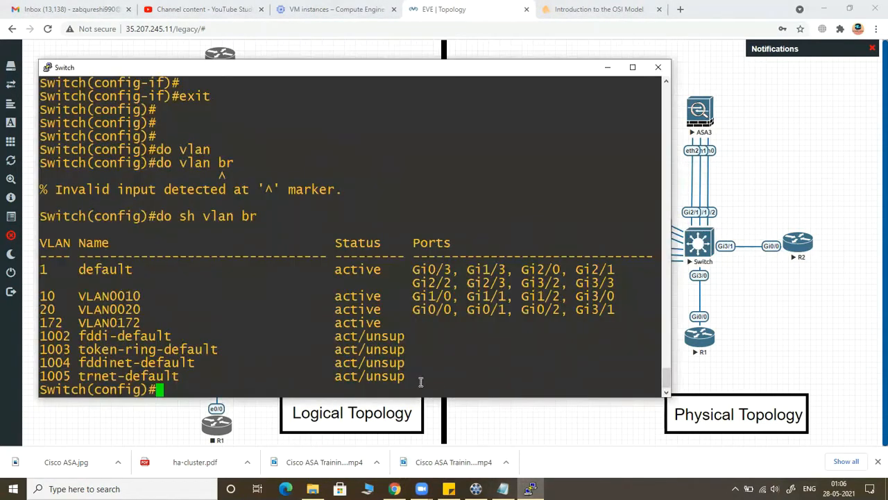
Step: Enter interface range configuration for gigabitEthernet 2/0-2
{"action": "type", "text": "inter"}
{"action": "key", "text": "Tab"}
{"action": "type", "text": "ta"}
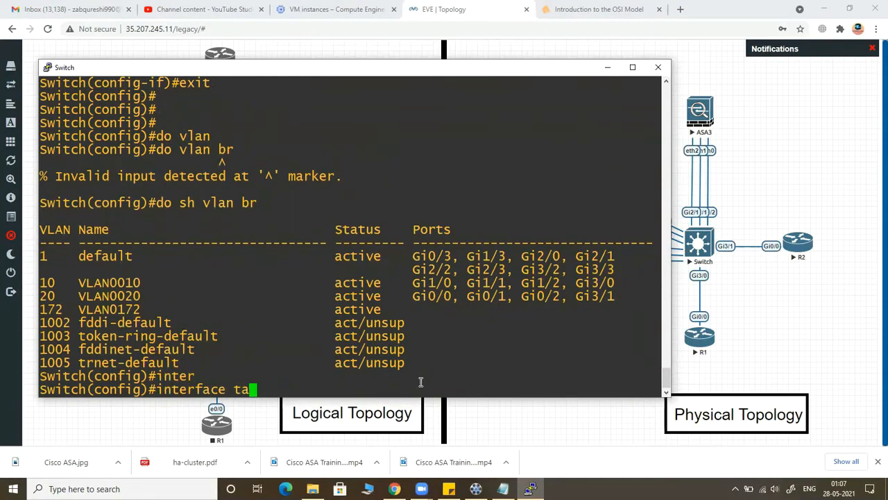
{"action": "key", "text": "BackSpace"}
{"action": "key", "text": "Left"}
{"action": "type", "text": "ra"}
{"action": "key", "text": "Tab"}
{"action": "type", "text": "g"}
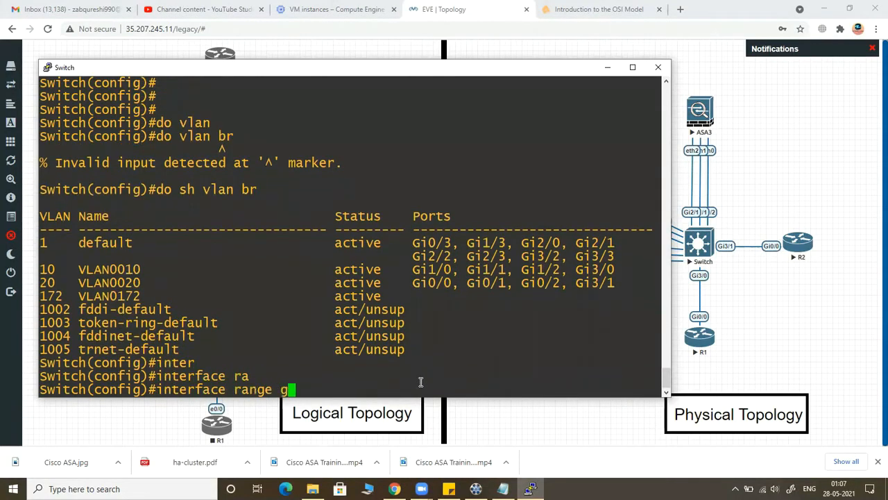
{"action": "key", "text": "Tab"}
{"action": "type", "text": "2/"}
{"action": "type", "text": "2"}
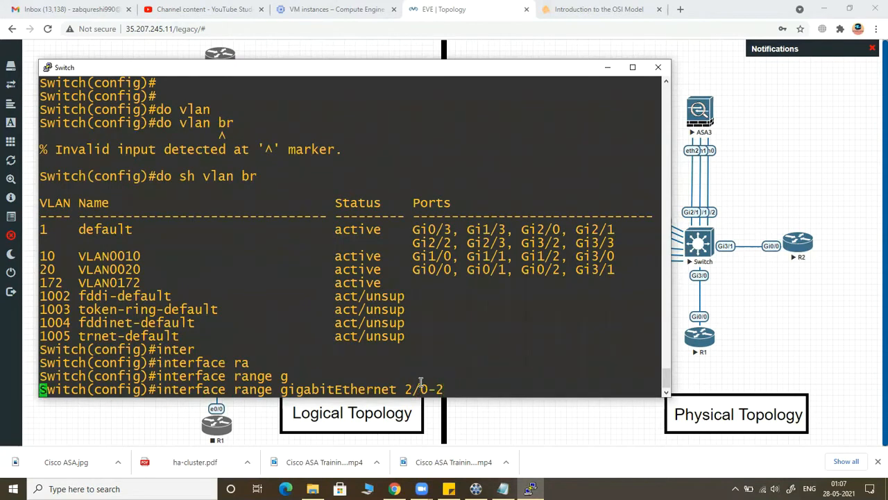
{"action": "key", "text": "Return"}
{"action": "key", "text": "Return"}
{"action": "key", "text": "Return"}
{"action": "key", "text": "Return"}
Step: Set the selected gigabitEthernet 2/0-2 ports to access mode
{"action": "type", "text": "swi"}
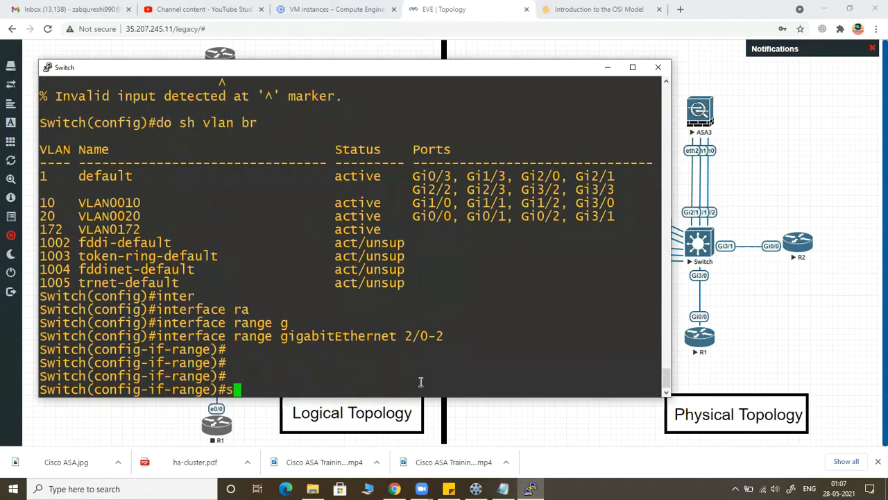
{"action": "key", "text": "Tab"}
{"action": "type", "text": "mo"}
{"action": "key", "text": "Tab"}
{"action": "type", "text": "acc"}
{"action": "key", "text": "Tab"}
{"action": "key", "text": "Return"}
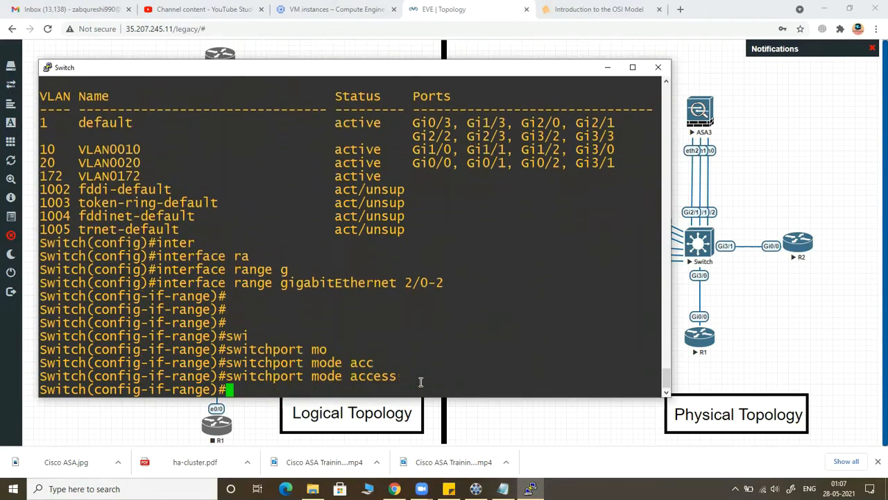
Step: Assign the gigabitEthernet 2/0-2 range to access VLAN 172 and exit to global configuration mode
{"action": "type", "text": "sw"}
{"action": "key", "text": "Tab"}
{"action": "type", "text": "acc"}
{"action": "key", "text": "Tab"}
{"action": "type", "text": "v"}
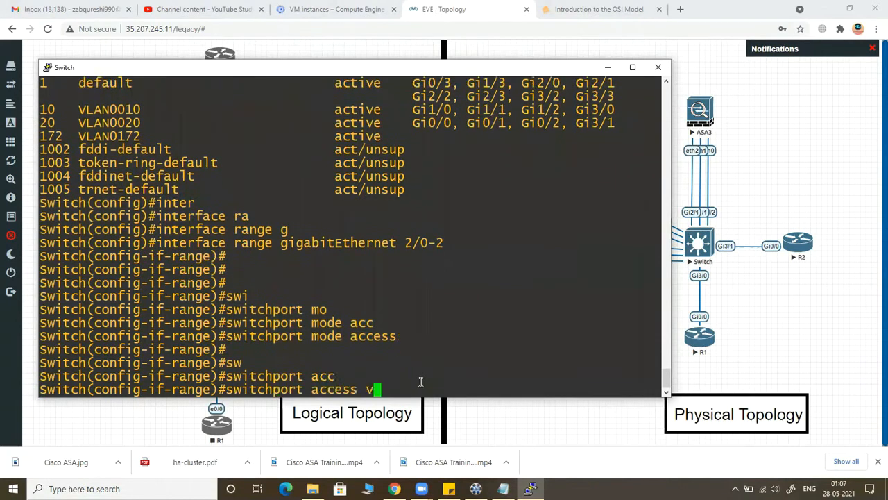
{"action": "key", "text": "Tab"}
{"action": "type", "text": "172"}
{"action": "key", "text": "Return"}
{"action": "key", "text": "Return"}
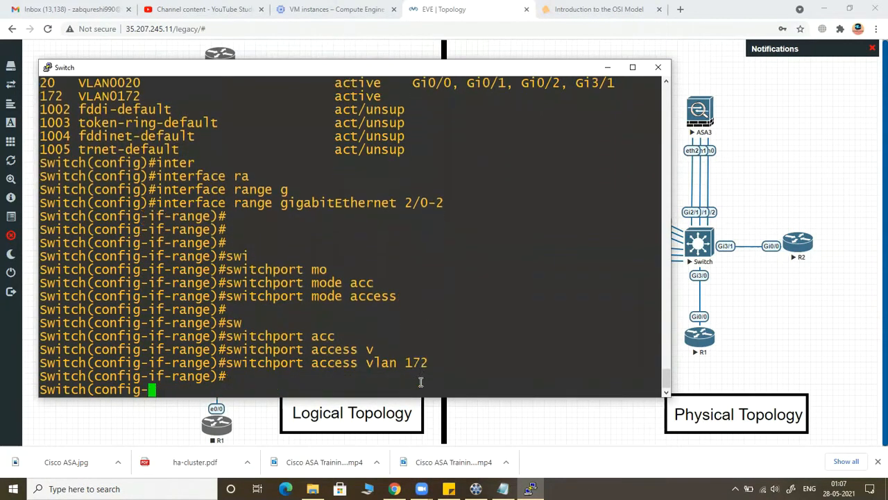
{"action": "type", "text": "exit"}
{"action": "key", "text": "Return"}
{"action": "key", "text": "Return"}
{"action": "key", "text": "Return"}
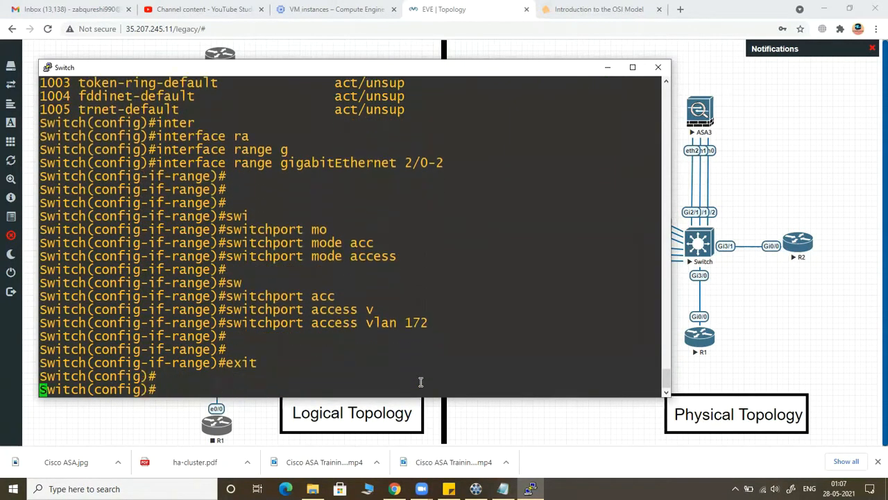
Step: Save the switch configuration with "do wr"
{"action": "type", "text": "do wr"}
{"action": "key", "text": "Return"}
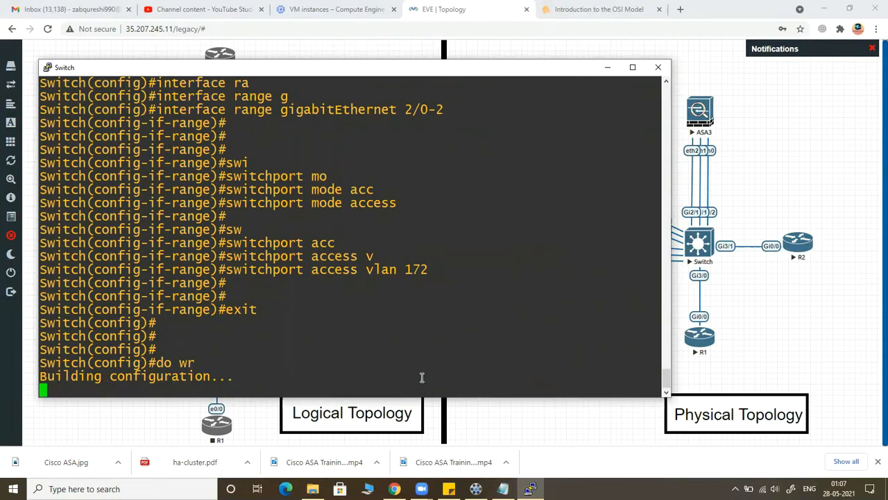
{"action": "key", "text": "Return"}
{"action": "key", "text": "Return"}
{"action": "key", "text": "Return"}
{"action": "key", "text": "Return"}
{"action": "key", "text": "Return"}
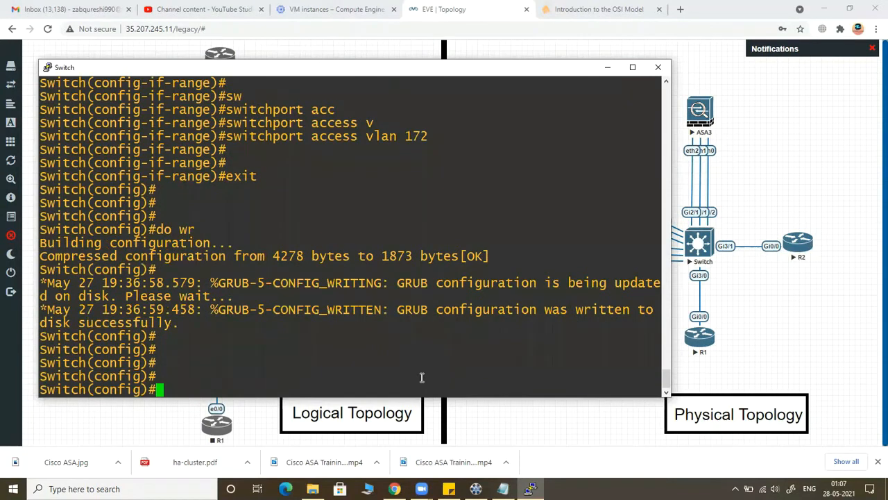
Step: List the interface summary with "do sh ip int br" and examine the status of Port-channel10 and Port-channel20
{"action": "type", "text": "do sh ip in"}
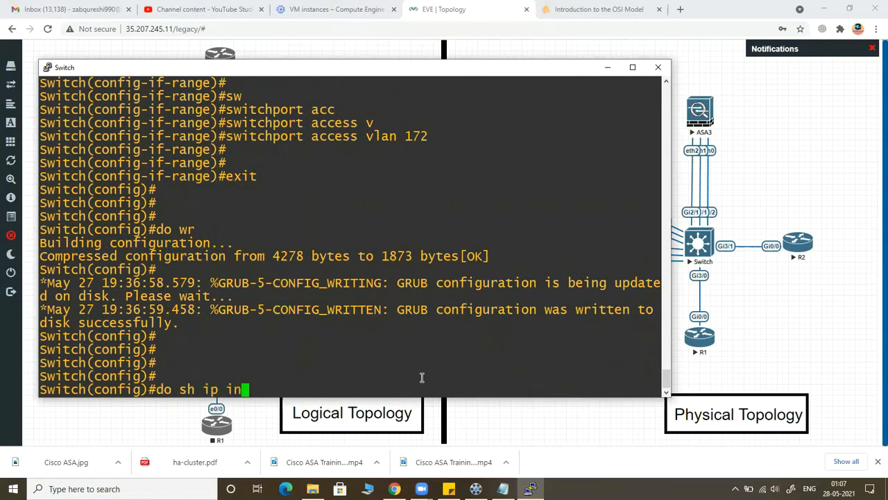
{"action": "type", "text": "t br"}
{"action": "key", "text": "Return"}
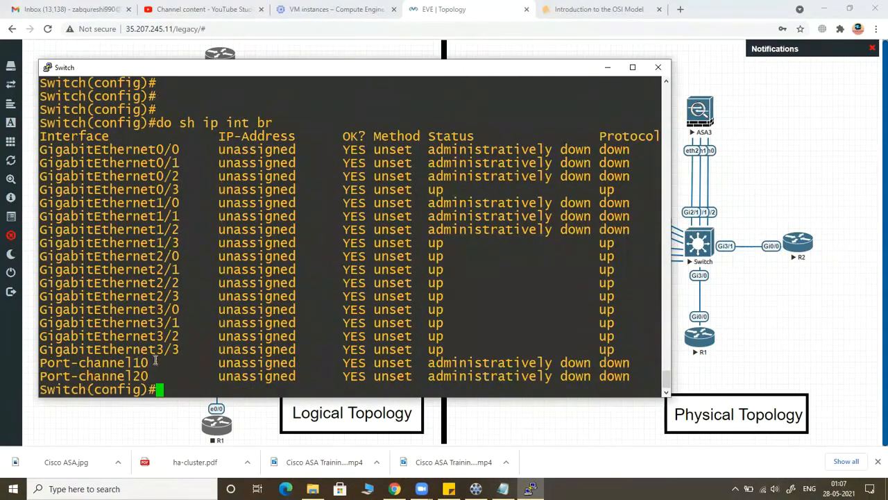
{"action": "left_click_drag", "start_coordinate": [144, 359], "coordinate": [577, 376]}
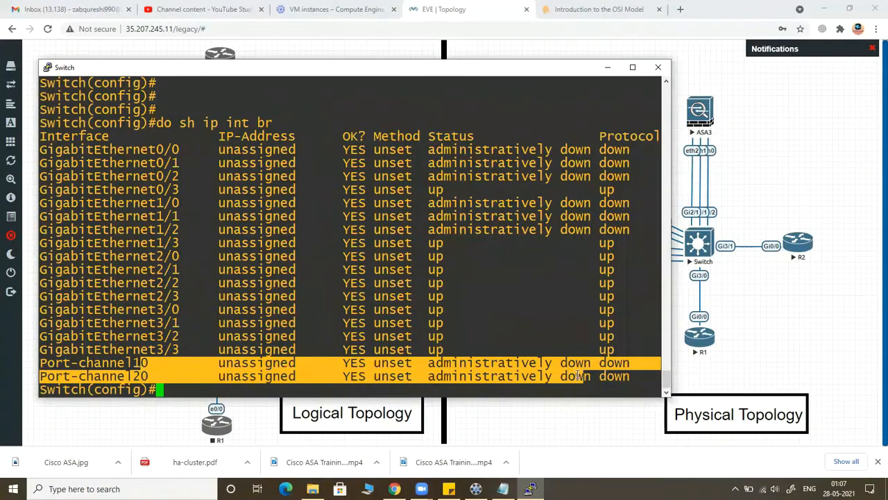
{"action": "left_click", "coordinate": [529, 393]}
{"action": "key", "text": "Return"}
{"action": "key", "text": "Return"}
{"action": "key", "text": "Return"}
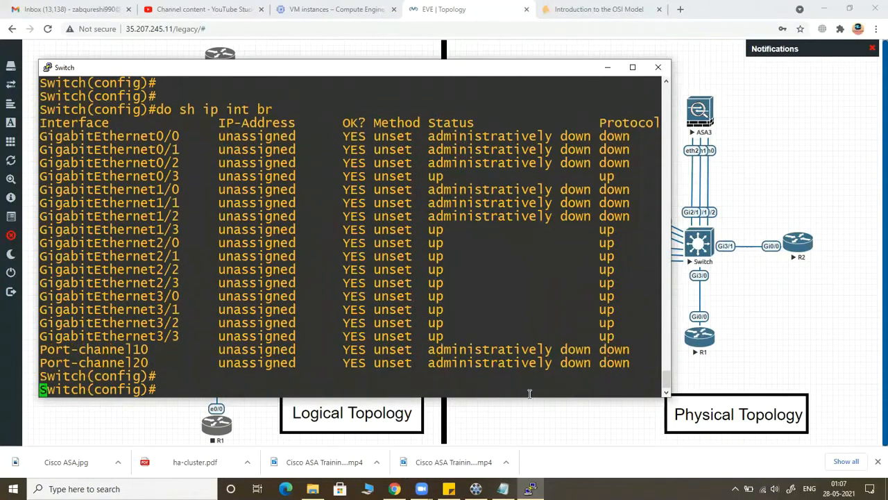
Step: Minimize the switch console and open the ASA1 console from the physical topology
{"action": "left_click", "coordinate": [607, 67]}
{"action": "left_click", "coordinate": [511, 249]}
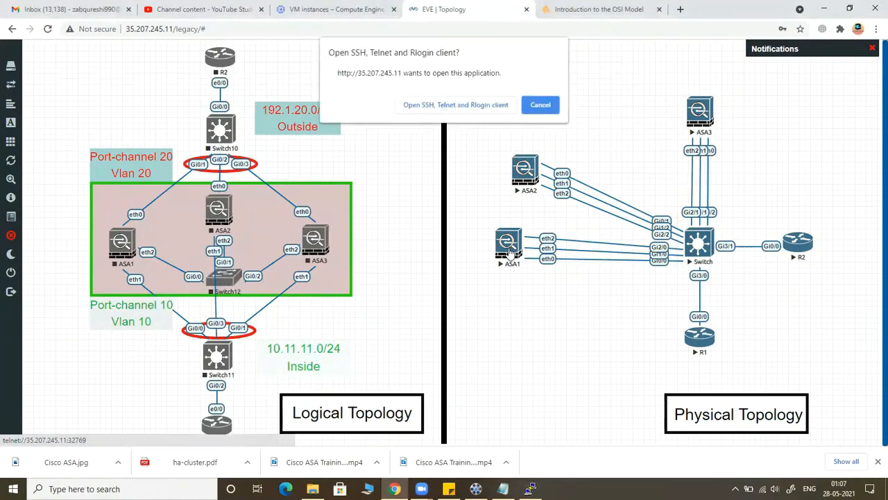
{"action": "left_click", "coordinate": [464, 107]}
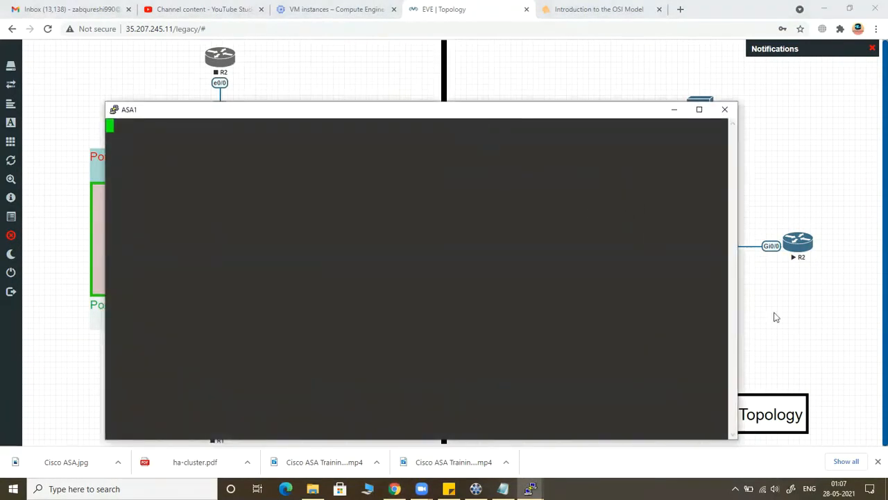
Step: Return to the topology, open the R1 console and bring up its initial configuration prompt
{"action": "left_click", "coordinate": [776, 318]}
{"action": "left_click", "coordinate": [503, 291]}
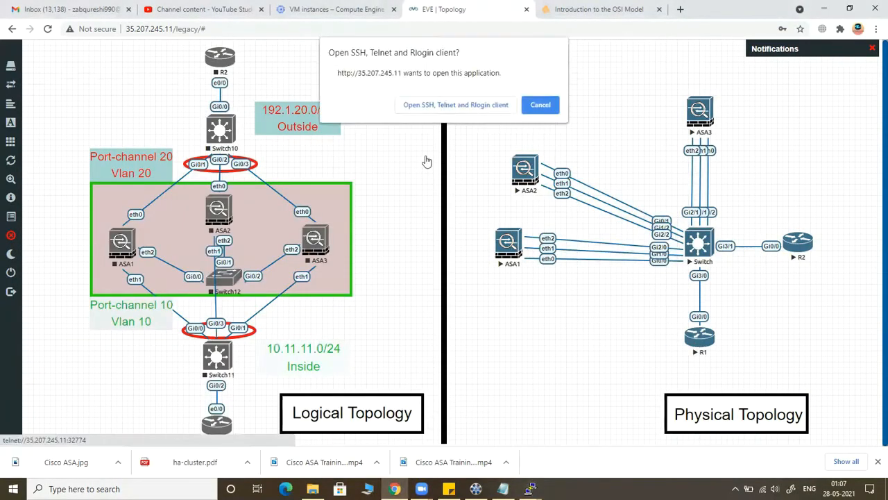
{"action": "left_click", "coordinate": [448, 105]}
{"action": "key", "text": "Return"}
{"action": "key", "text": "Return"}
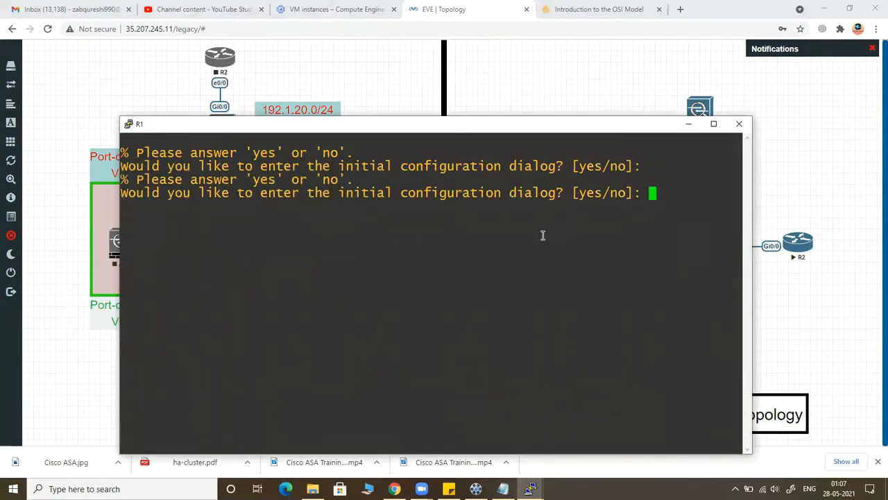